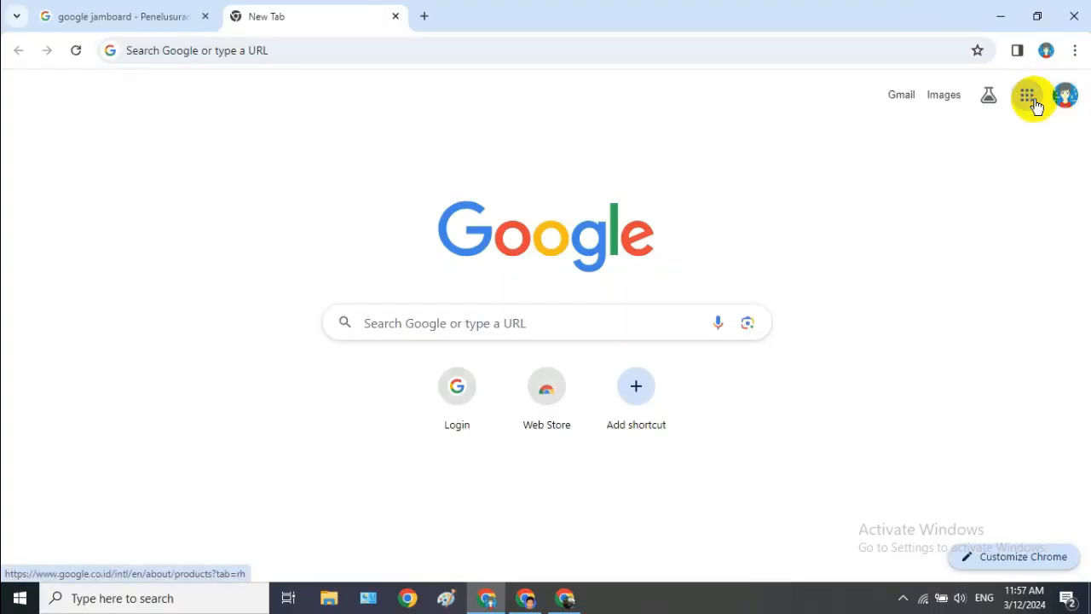
Open Jamboard from the Google apps list and create a new Jam
click(1035, 102)
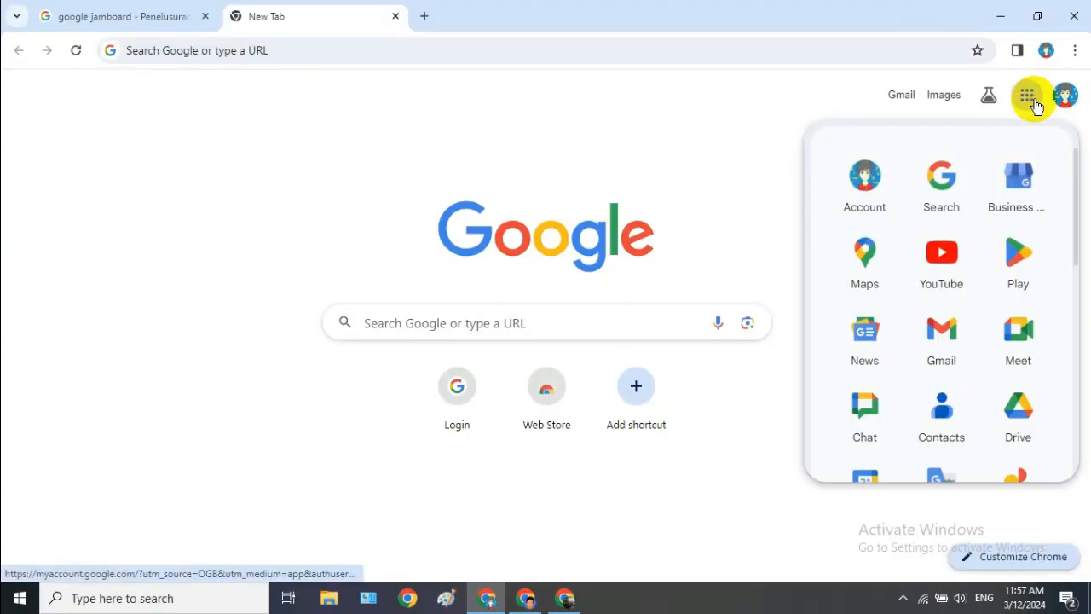
scroll(900, 265, down, 3)
scroll(896, 284, down, 4)
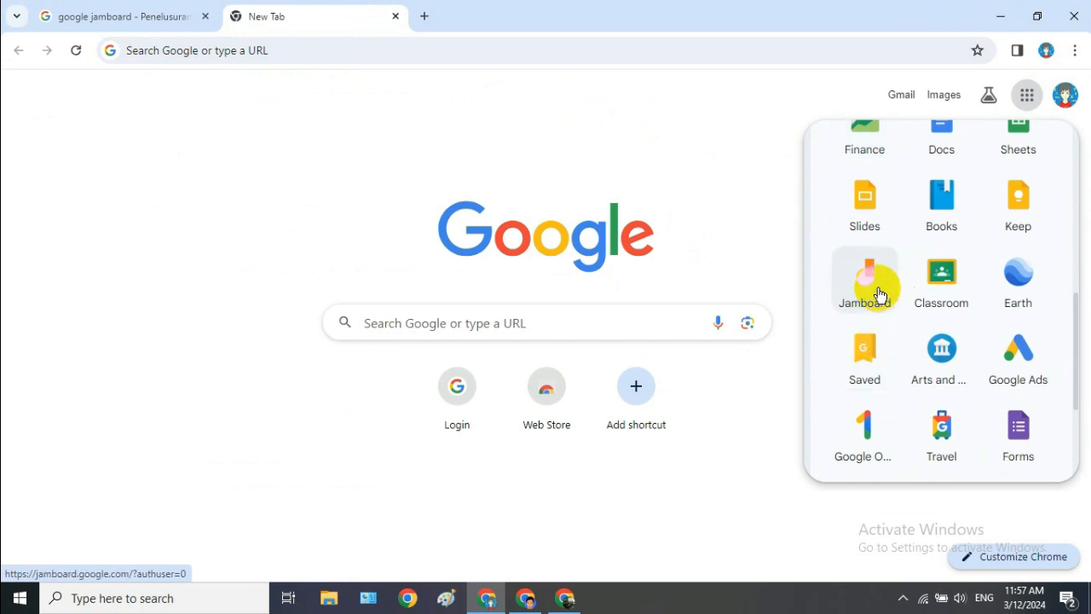
click(880, 294)
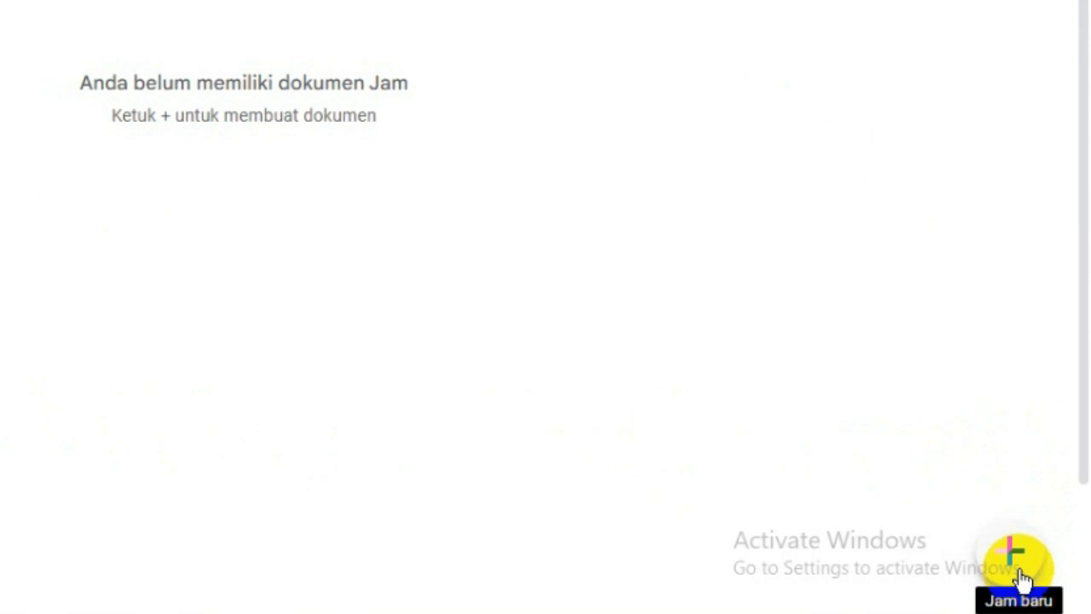
click(1021, 574)
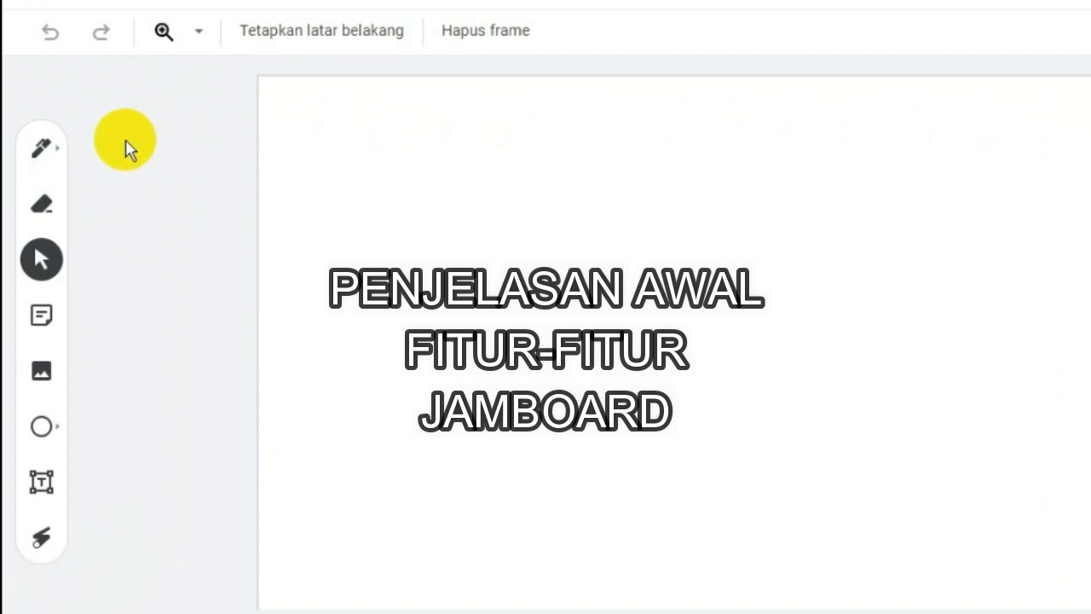
Draw five freehand black pen strokes across the upper half of the blank frame
click(46, 151)
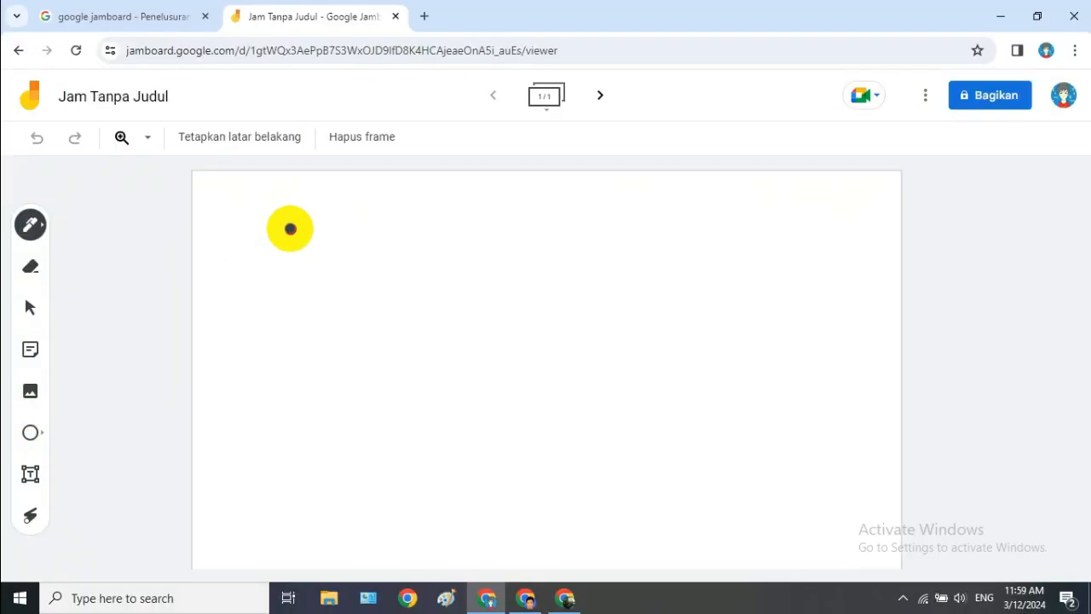
drag(290, 229, 286, 281)
drag(322, 244, 623, 265)
drag(744, 220, 821, 311)
mouse_move(611, 338)
mouse_down()
mouse_move(575, 366)
mouse_move(516, 336)
mouse_move(397, 336)
mouse_up()
mouse_move(295, 324)
mouse_down()
mouse_move(348, 347)
mouse_move(356, 369)
mouse_up()
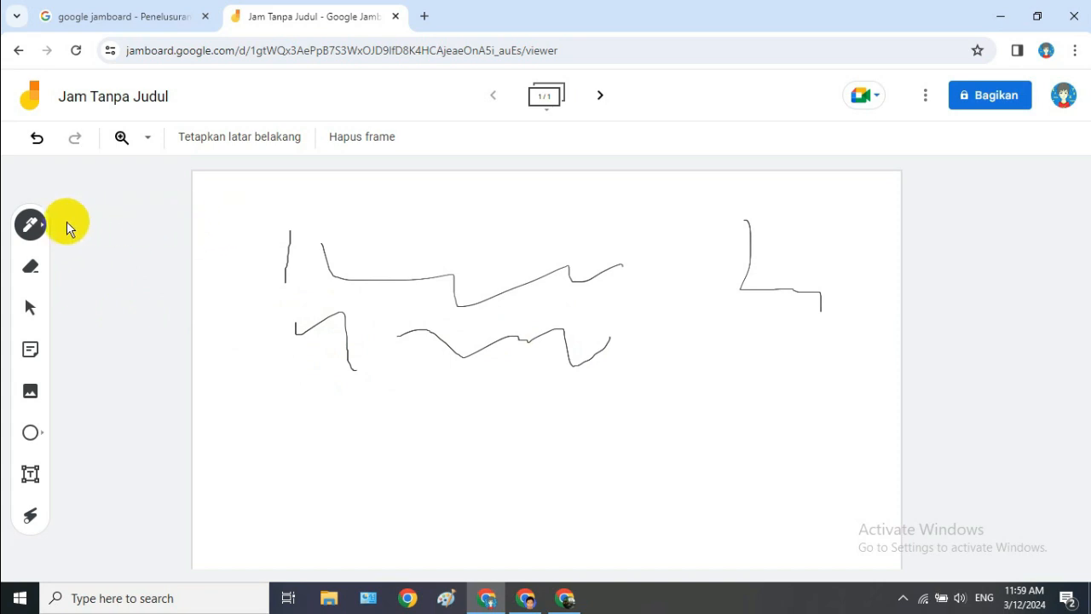
Undo the freehand pen strokes and switch from the Eraser to the Select tool
click(34, 141)
click(33, 273)
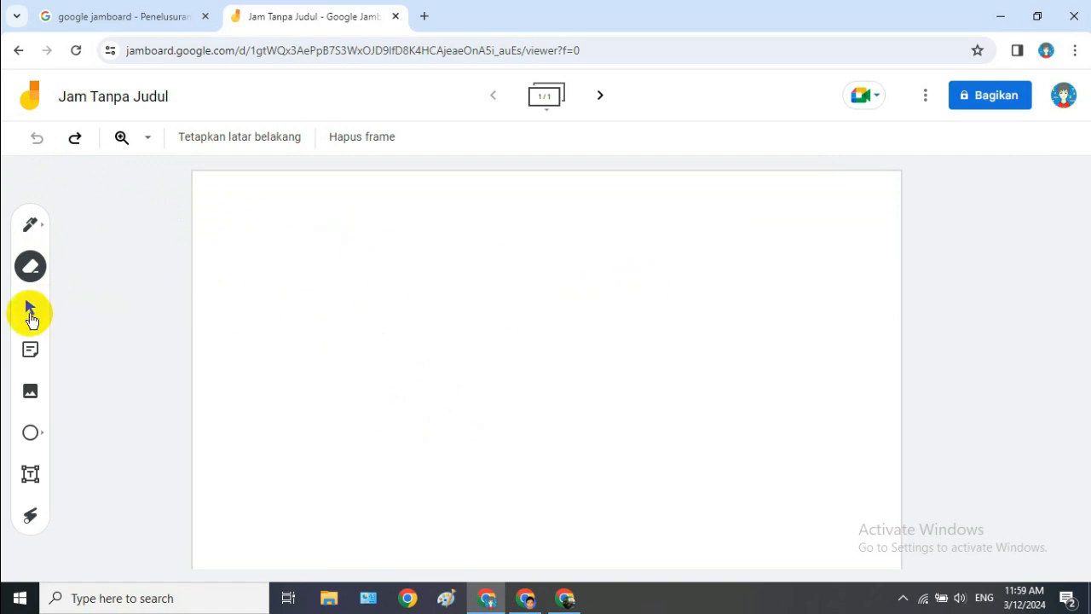
click(30, 314)
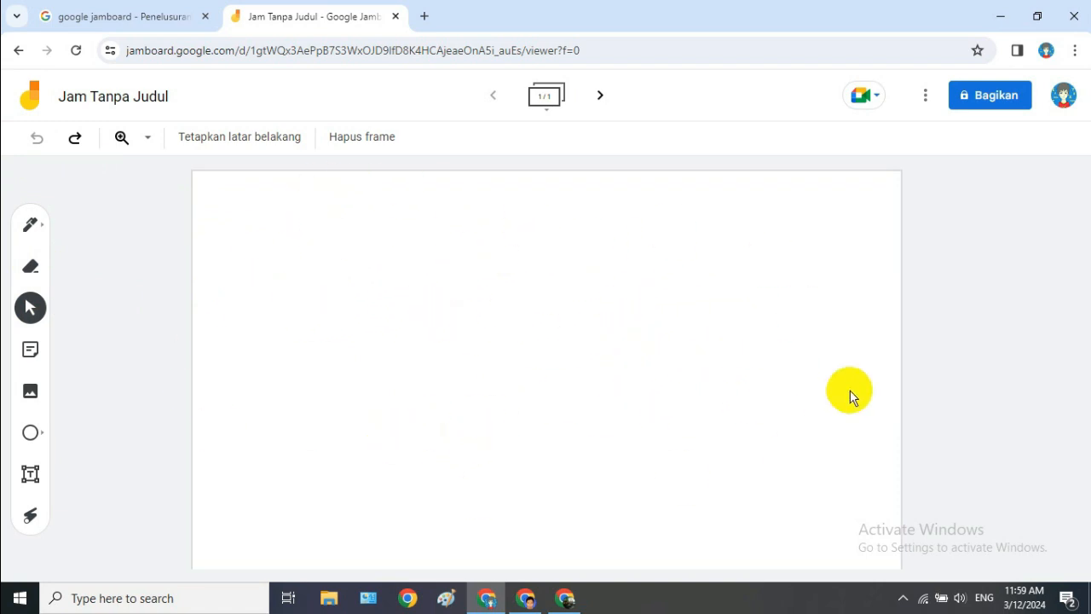
Add a blue sticky note with sample text beginning "aasdfddd", without adding a second note
click(26, 357)
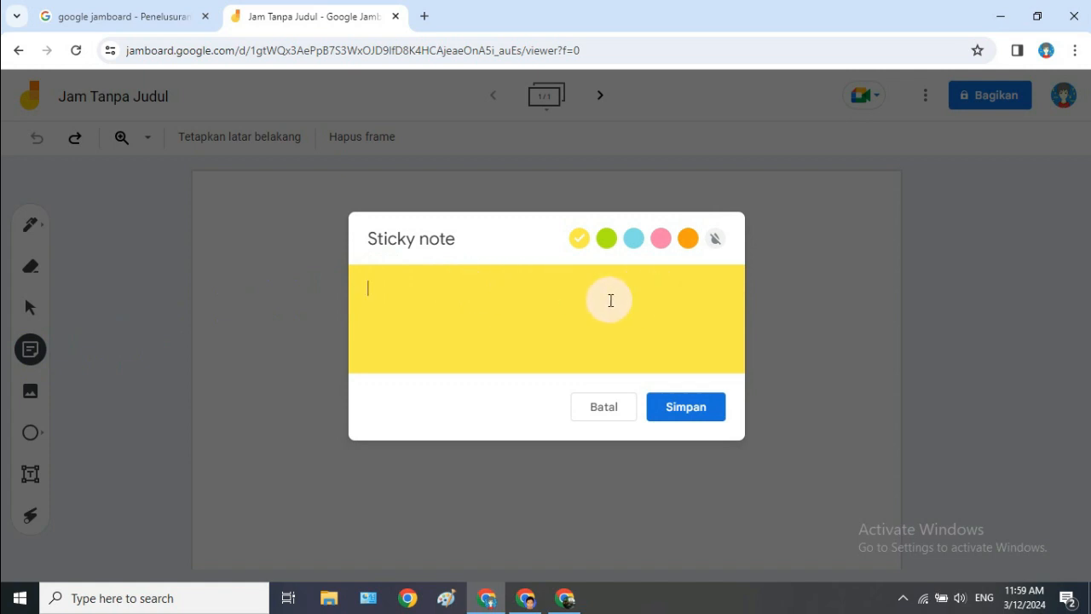
click(609, 241)
click(687, 239)
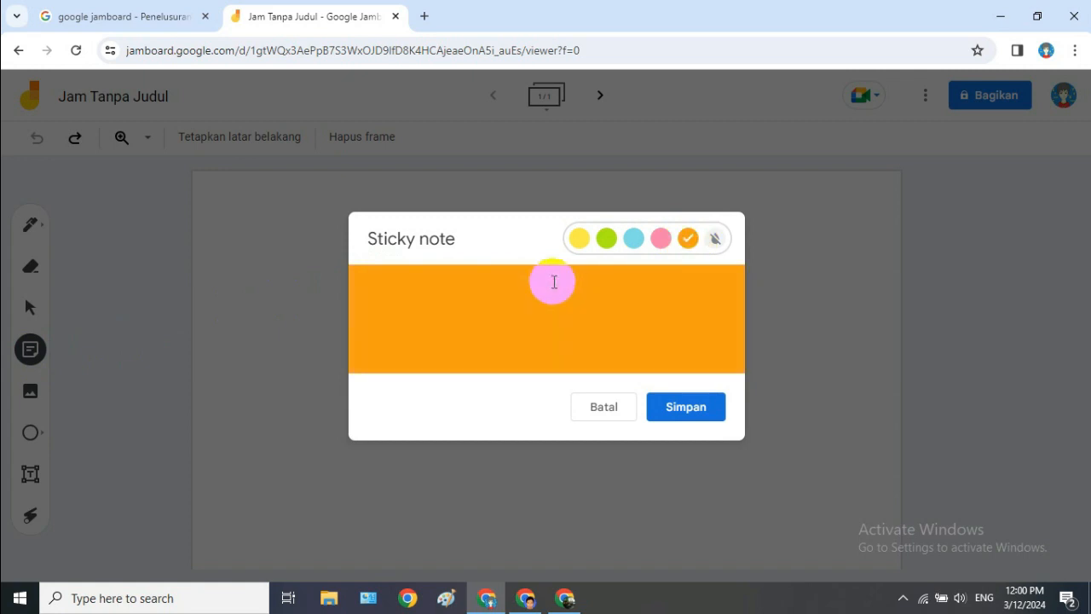
click(638, 242)
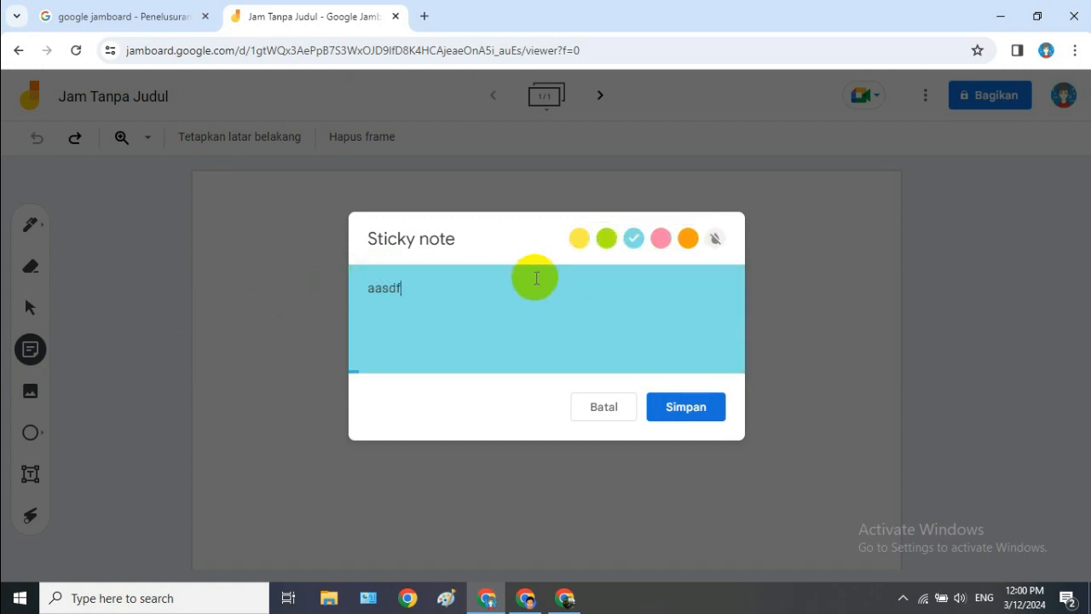
text(fffffffffffffff)
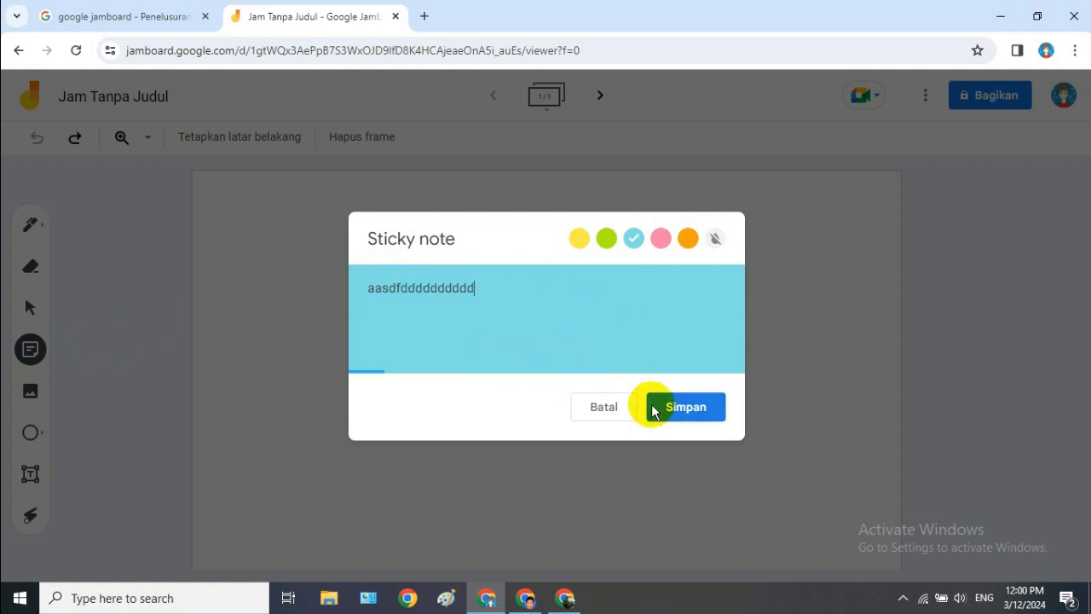
click(694, 407)
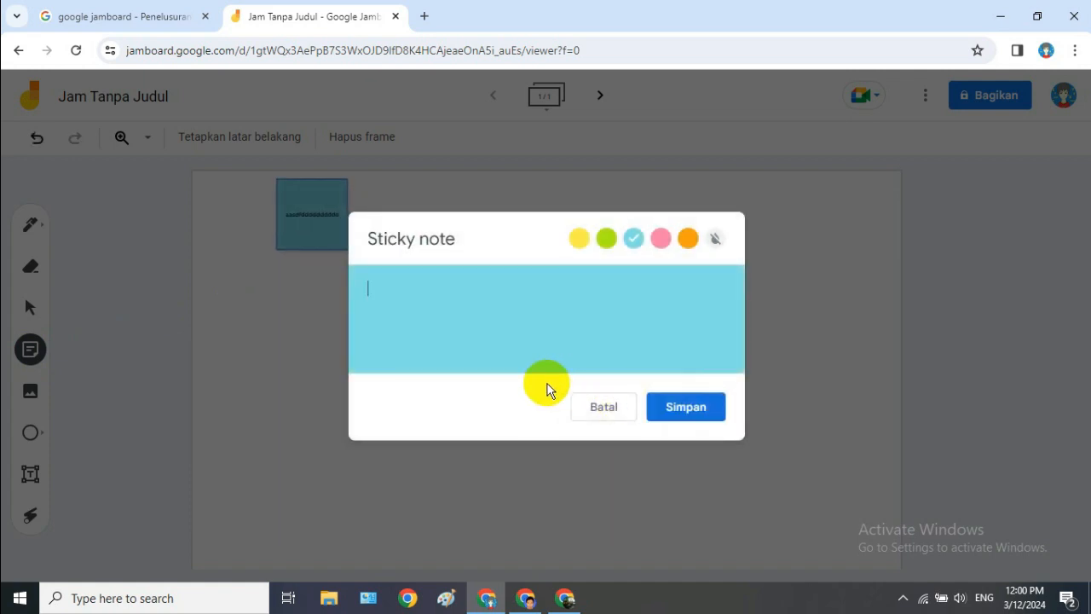
click(601, 409)
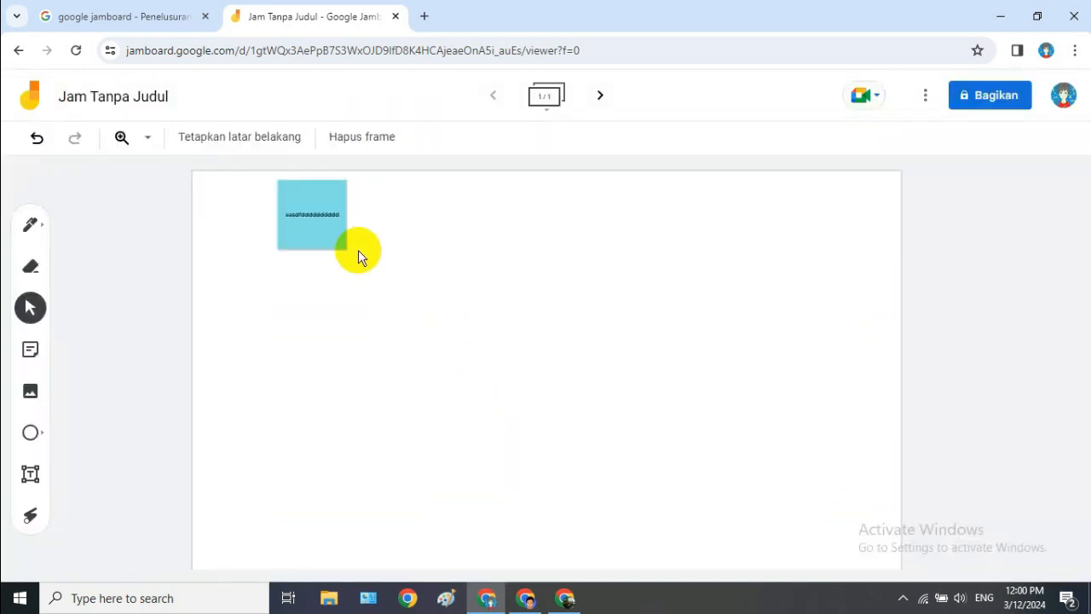
Enlarge the blue sticky note on the frame and delete it
drag(340, 228, 410, 382)
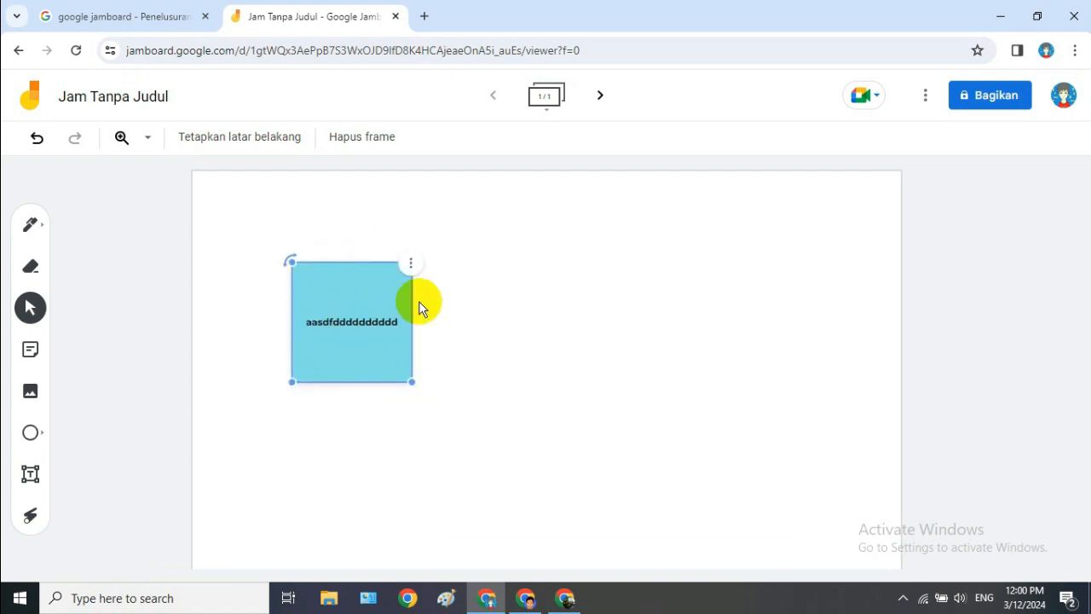
click(433, 313)
click(309, 287)
click(407, 263)
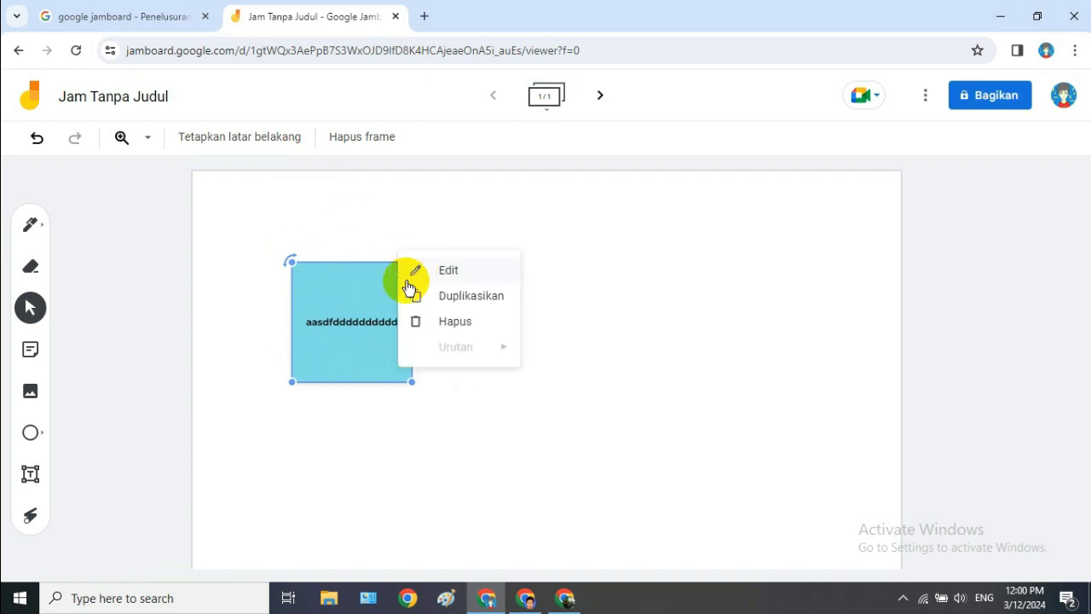
click(472, 329)
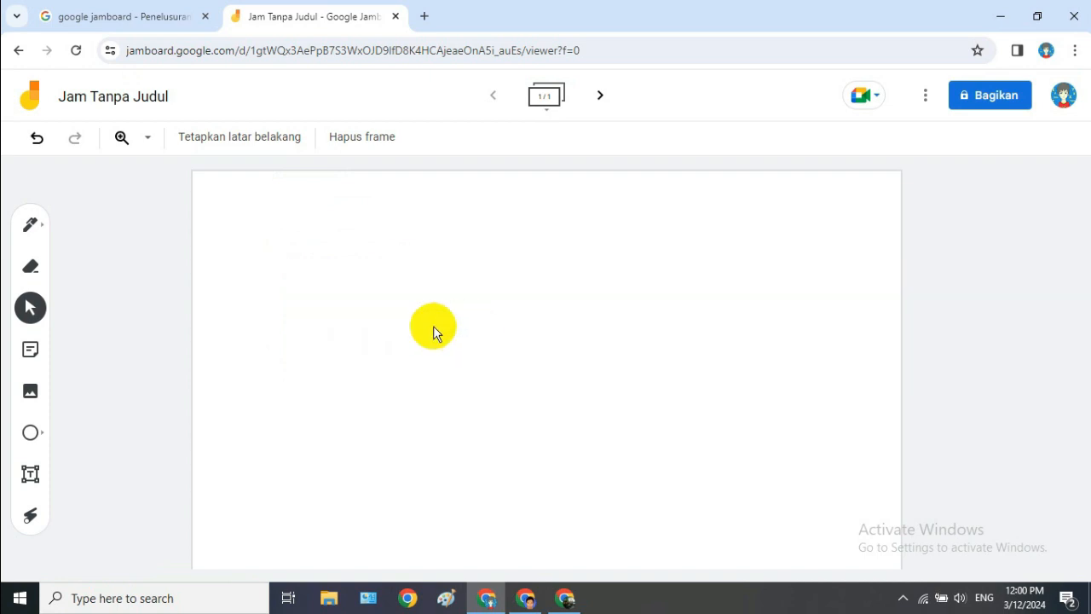
Draw a wide, flat ellipse near the middle of the frame with the circle shape and delete it
click(32, 434)
click(39, 433)
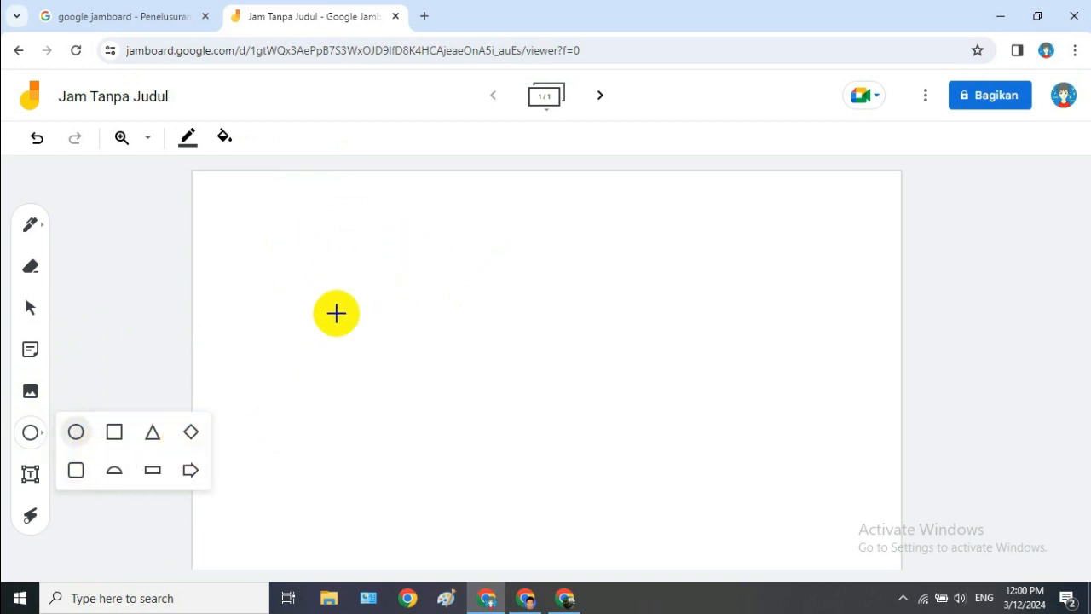
drag(336, 313, 472, 369)
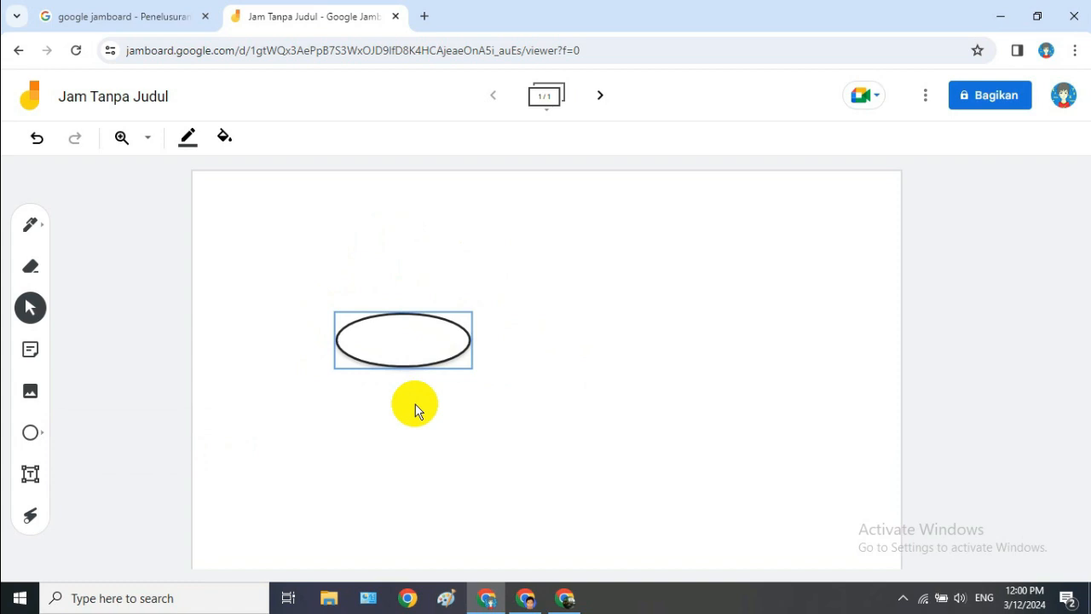
right_click(470, 323)
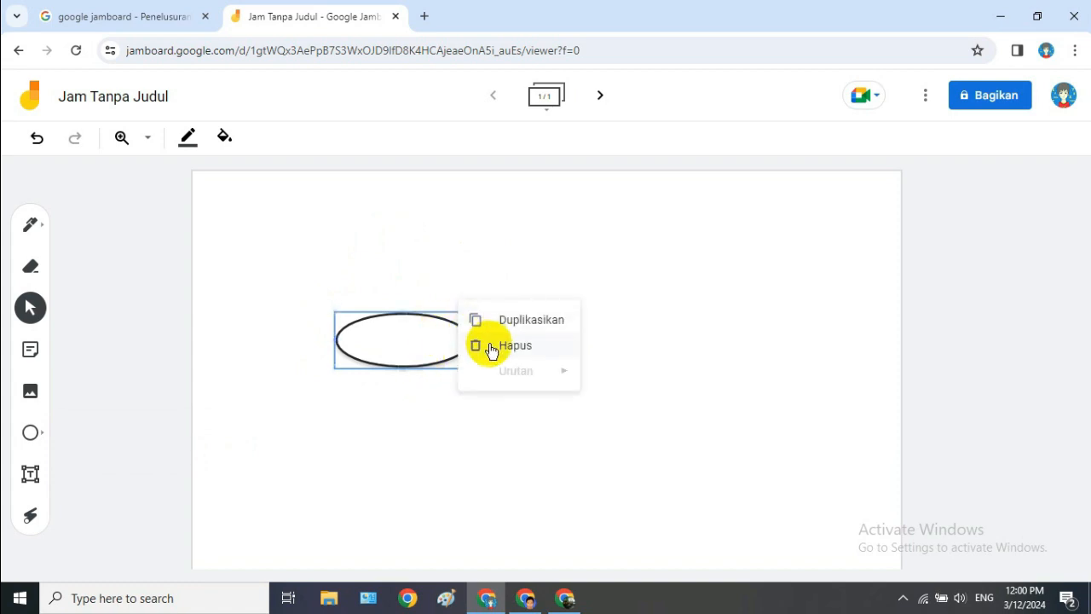
click(492, 348)
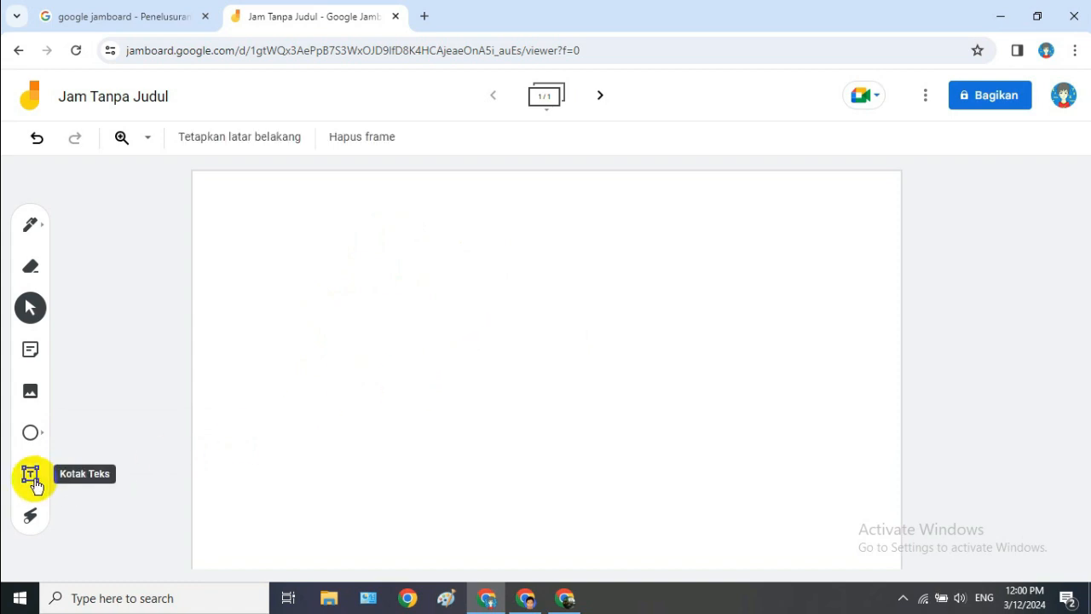
Add a text box reading "asdfgghh" in the upper part of the frame and delete it
click(34, 482)
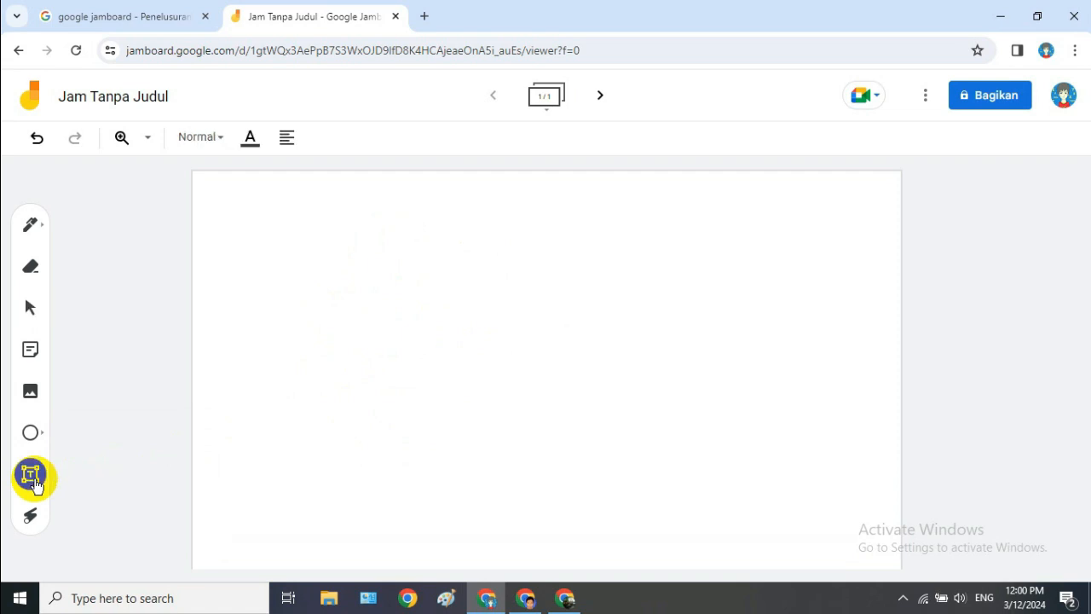
click(331, 239)
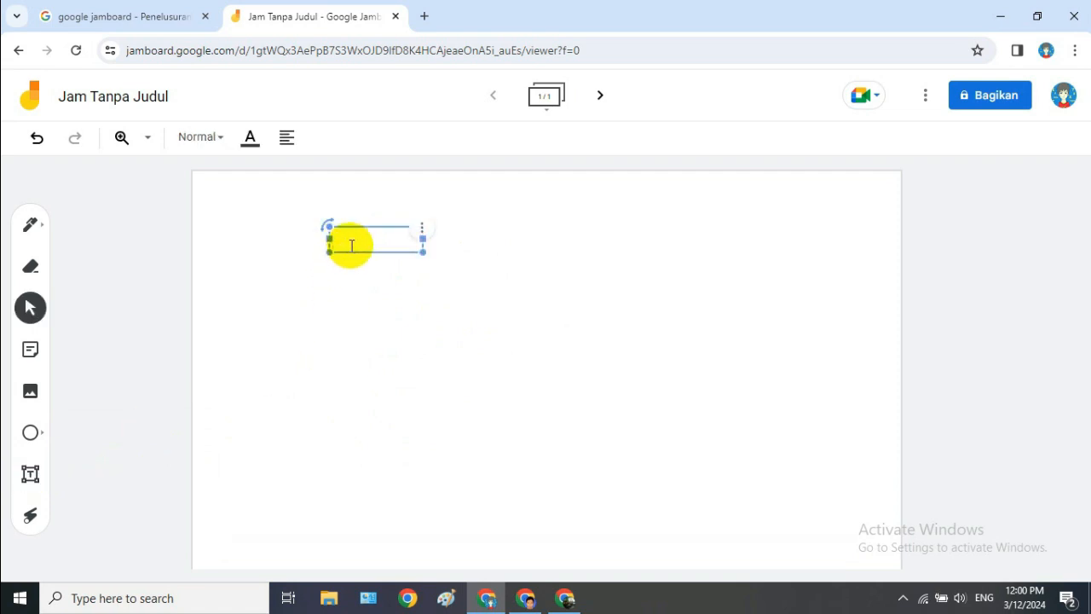
text(asdfgghh)
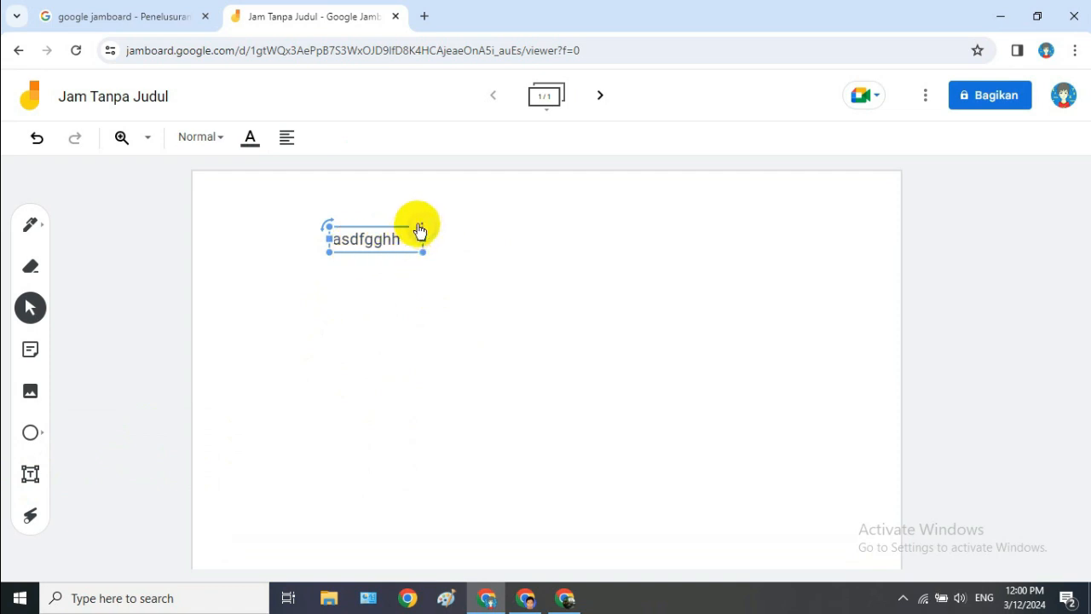
click(420, 234)
click(454, 290)
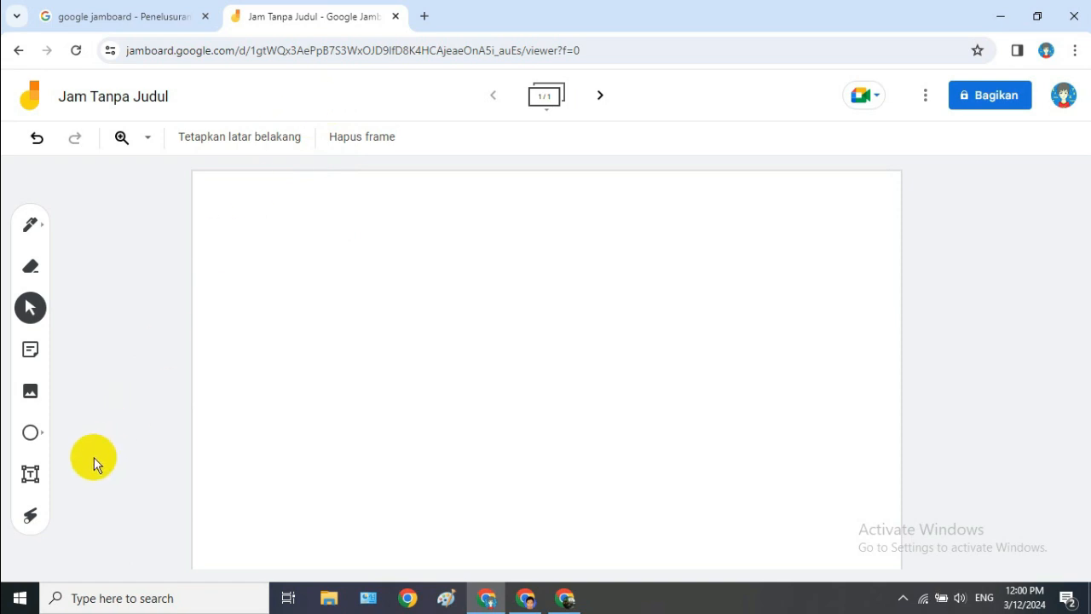
Demonstrate the Laser tool with several temporary strokes across the upper half of the frame
click(30, 515)
mouse_move(441, 224)
mouse_down()
mouse_move(444, 308)
mouse_move(577, 316)
mouse_move(770, 301)
mouse_up()
mouse_move(350, 303)
mouse_down()
mouse_move(424, 433)
mouse_move(445, 329)
mouse_up()
mouse_move(645, 293)
mouse_down()
mouse_move(636, 375)
mouse_move(599, 315)
mouse_up()
mouse_move(364, 280)
mouse_down()
mouse_move(337, 354)
mouse_move(528, 318)
mouse_up()
drag(289, 240, 811, 245)
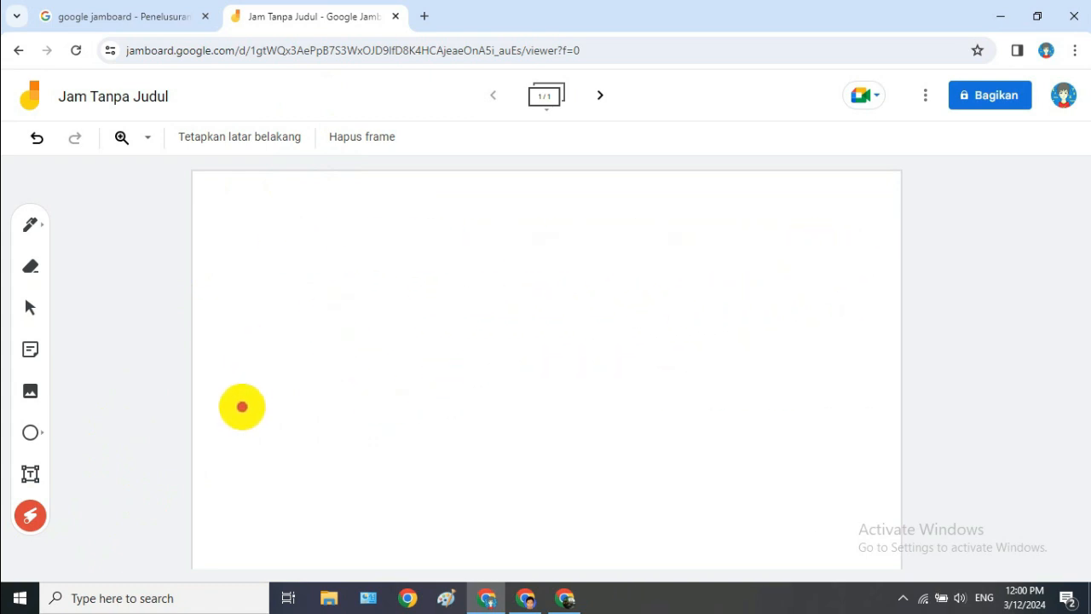
drag(256, 329, 390, 329)
drag(532, 336, 645, 336)
drag(390, 268, 531, 285)
drag(648, 255, 804, 254)
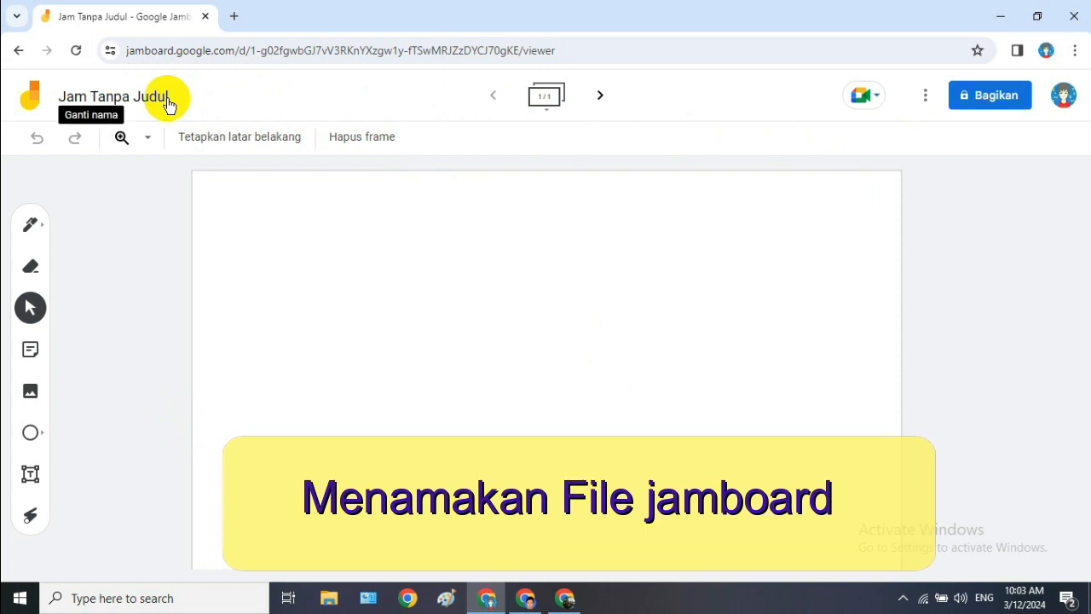
Rename the Jam as "Tugas Diskusi kelas 5 SD"
click(168, 100)
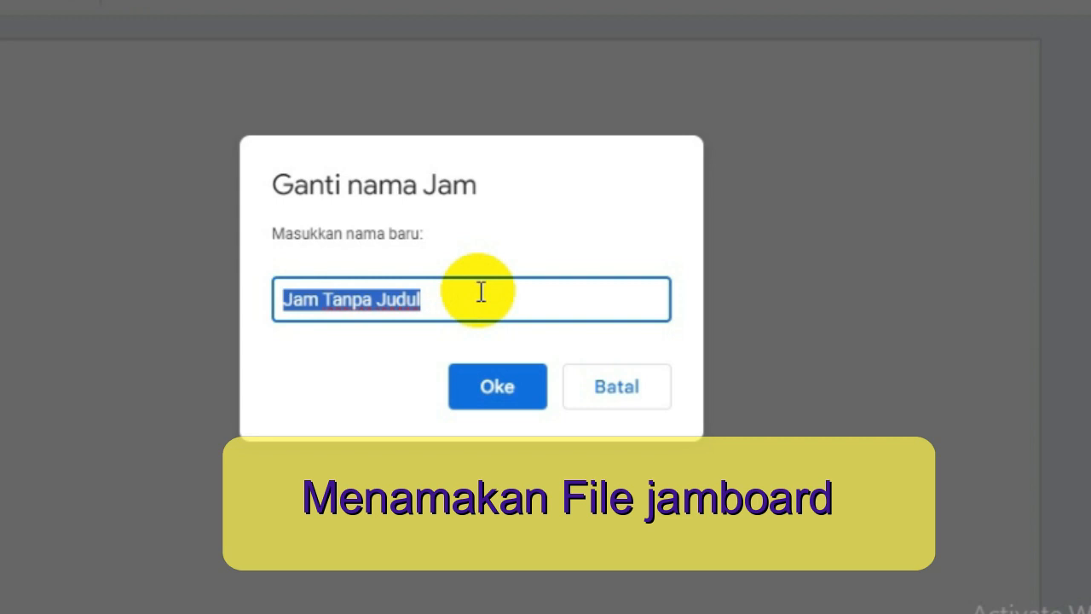
text(Tuh)
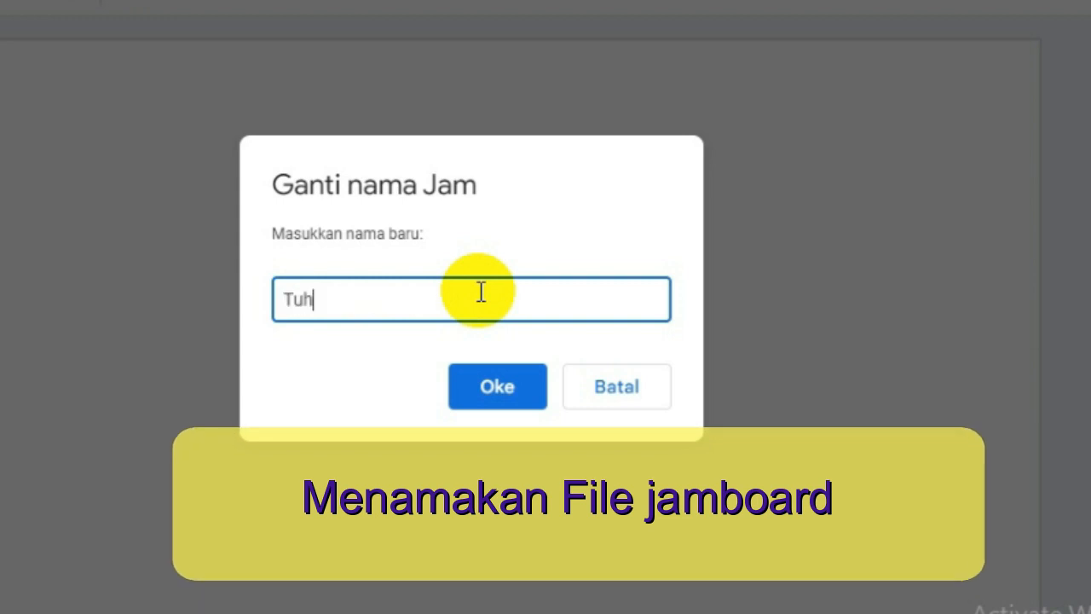
key(BackSpace)
text(gas Diskusi kelas 5 SD)
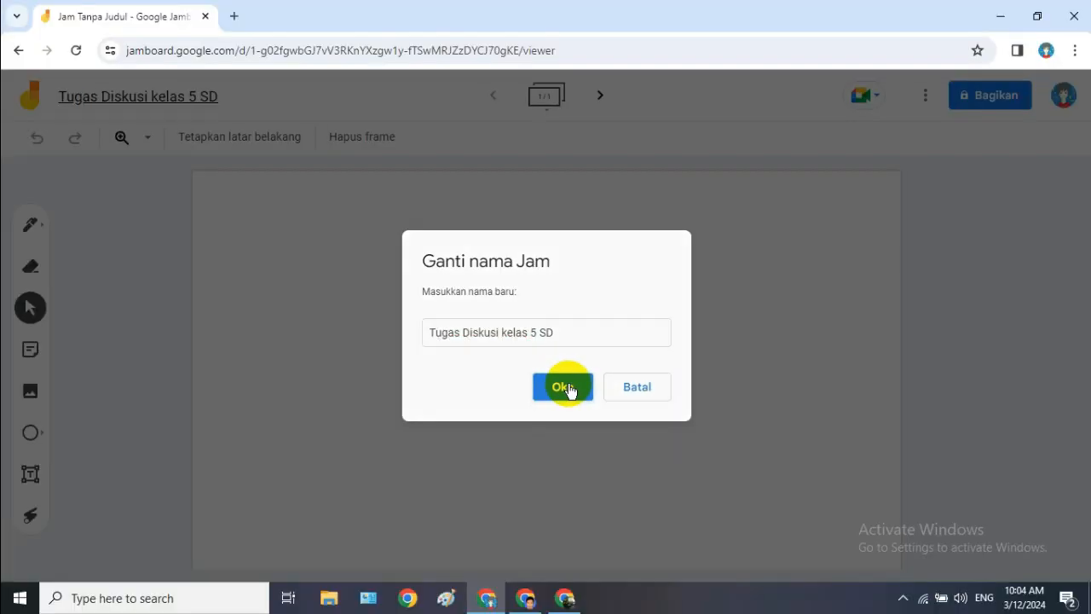
click(507, 389)
click(36, 271)
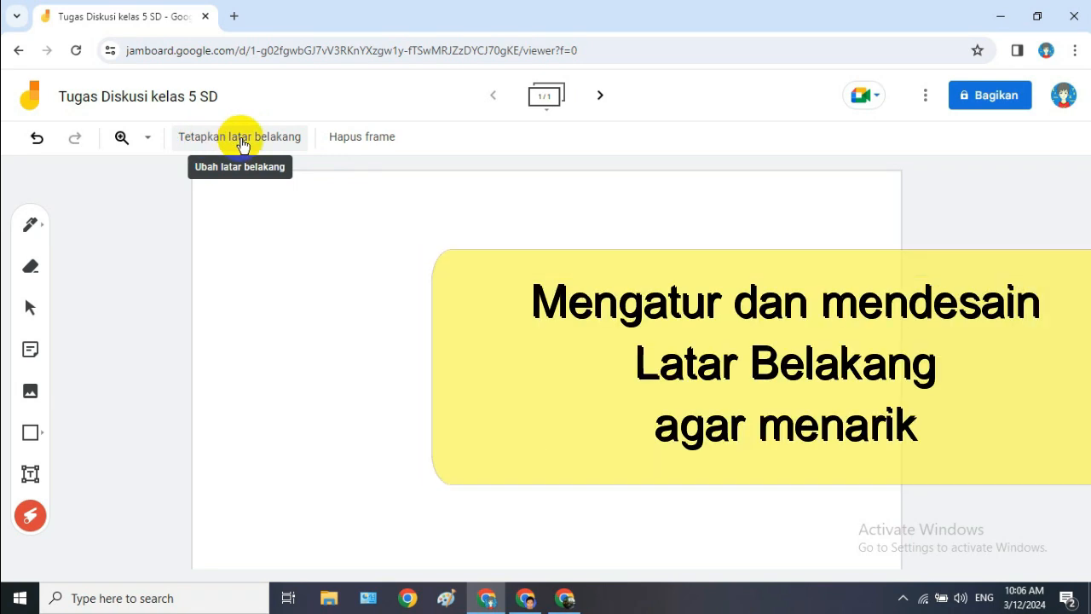
Try the dotted, lined, grey graph and white graph backgrounds on the frame
click(241, 141)
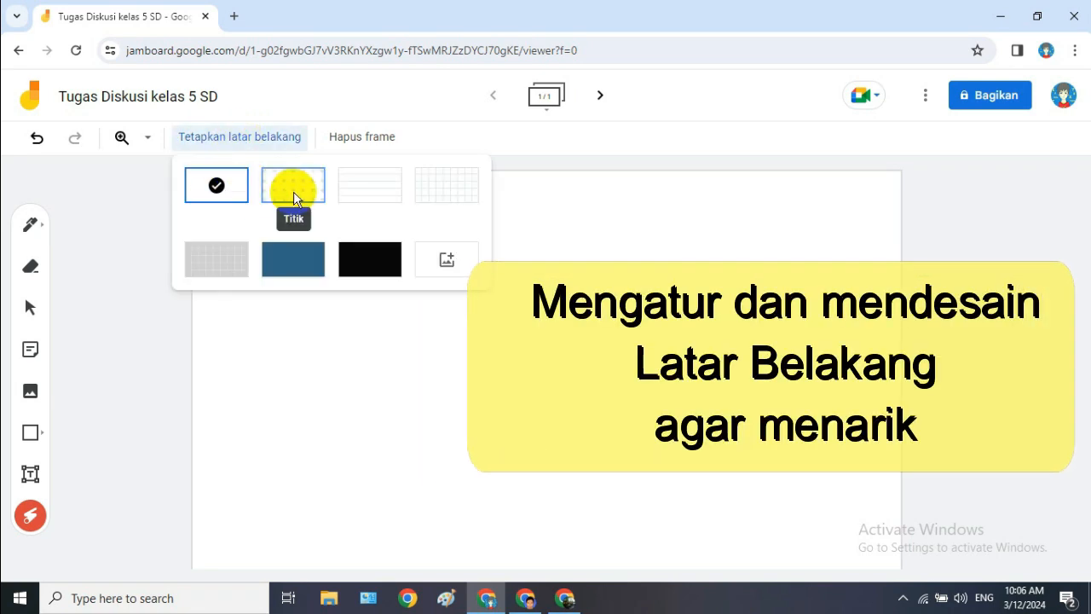
click(293, 192)
click(246, 140)
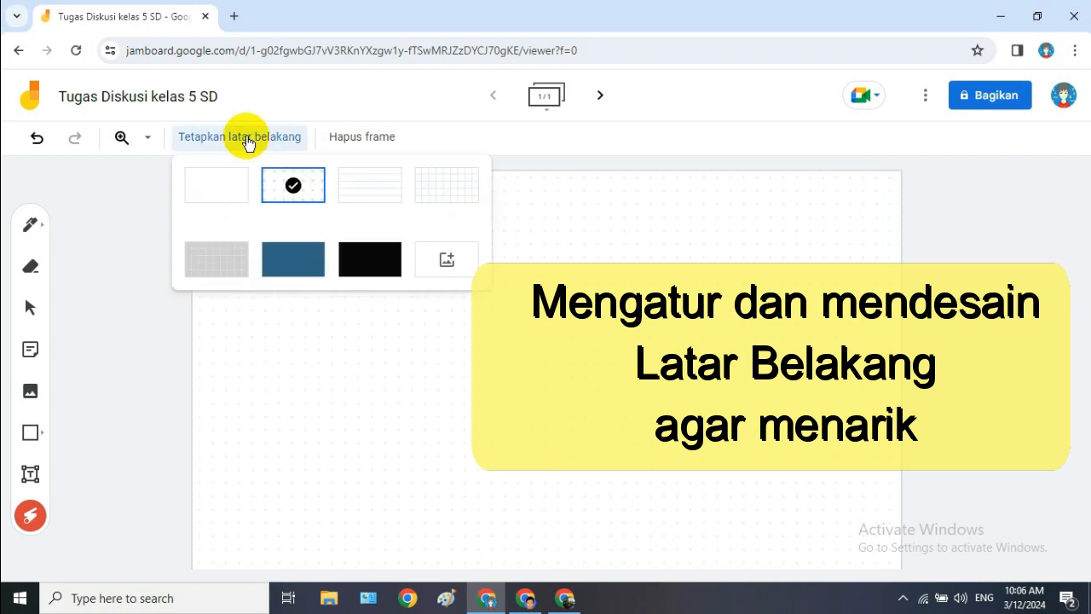
click(370, 181)
click(260, 138)
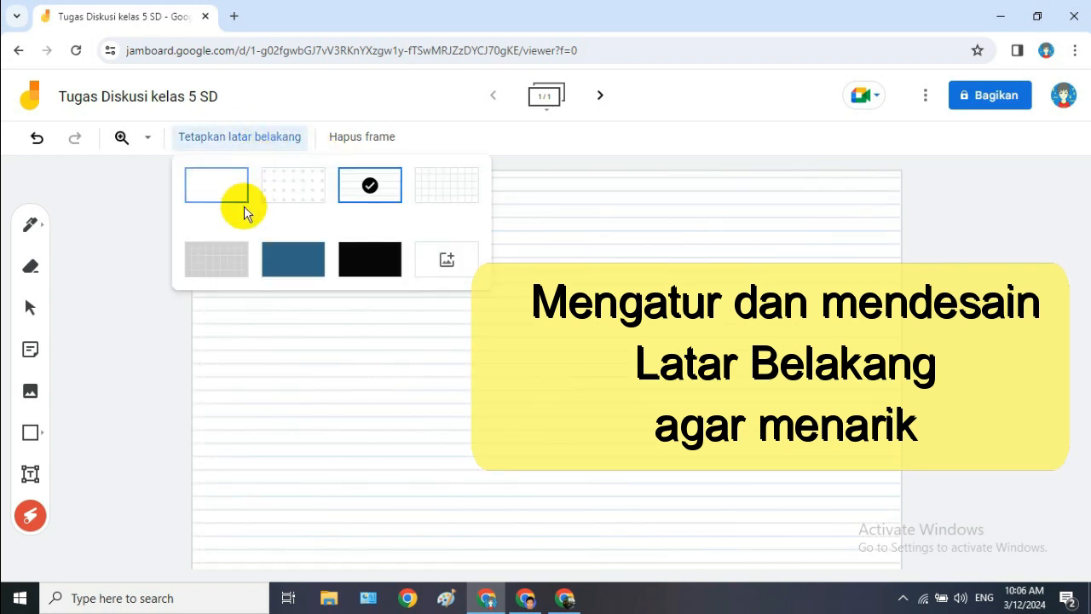
click(219, 249)
click(276, 143)
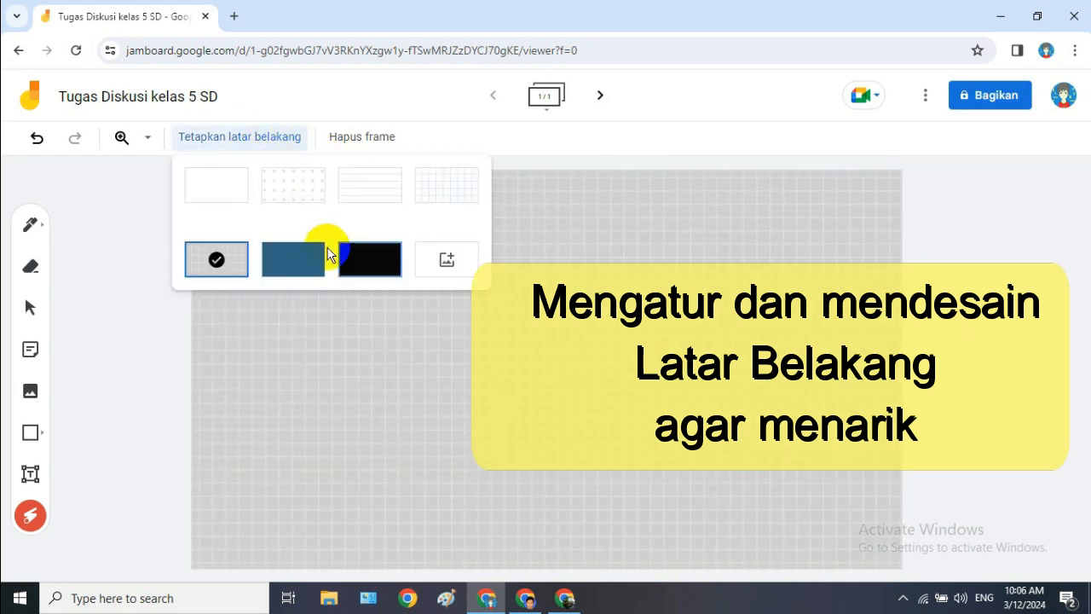
click(452, 195)
Set the frame's background to the grey graph pattern (Grafik abu-abu)
click(237, 145)
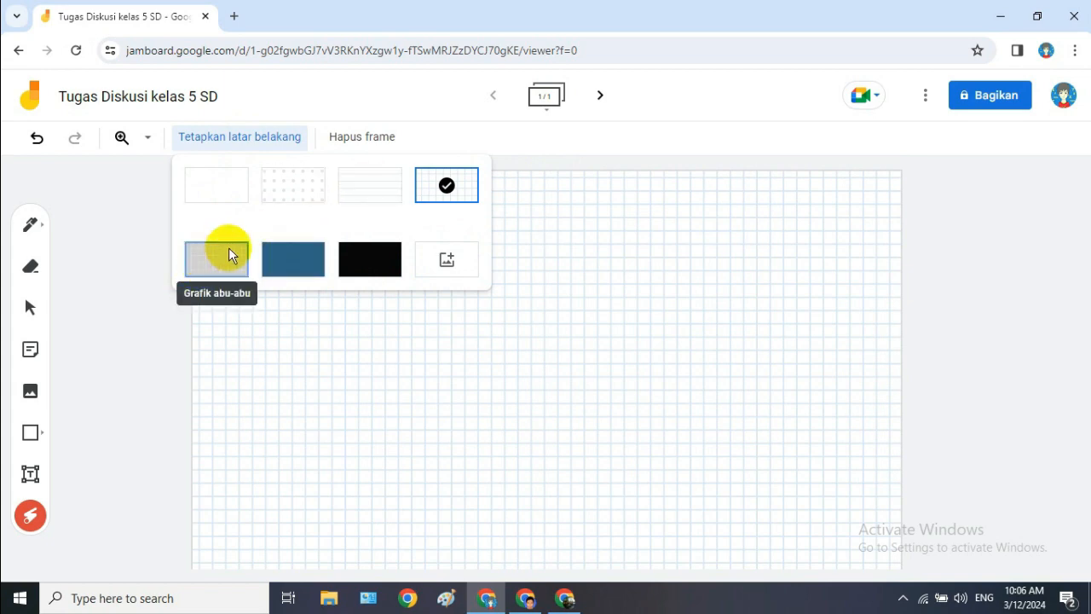
click(201, 268)
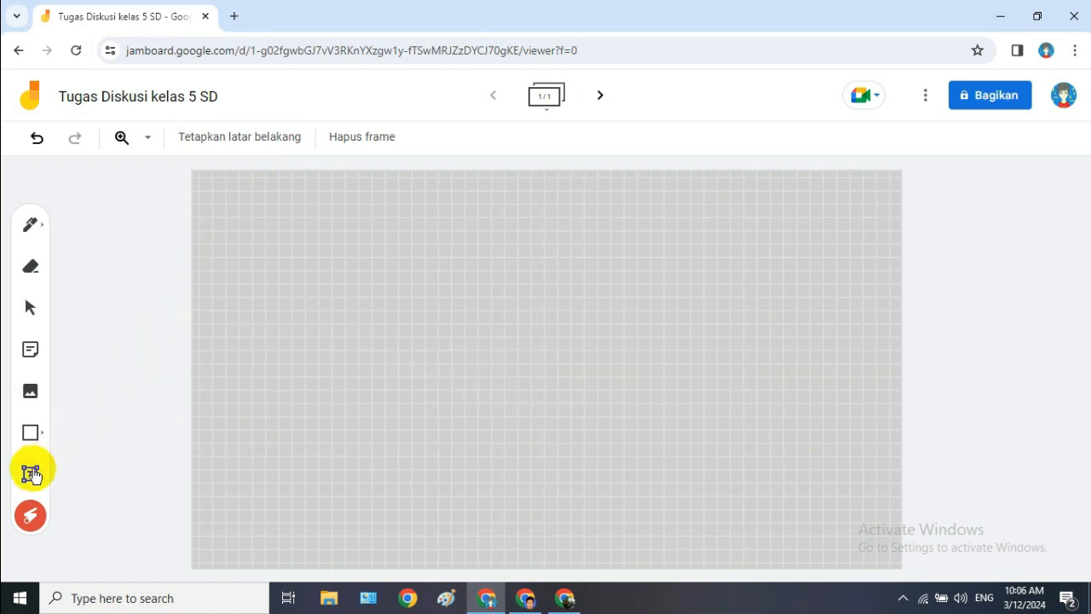
Draw a wide, flat rounded rectangle along the top of the frame as a title banner, spanning most of its width
click(34, 435)
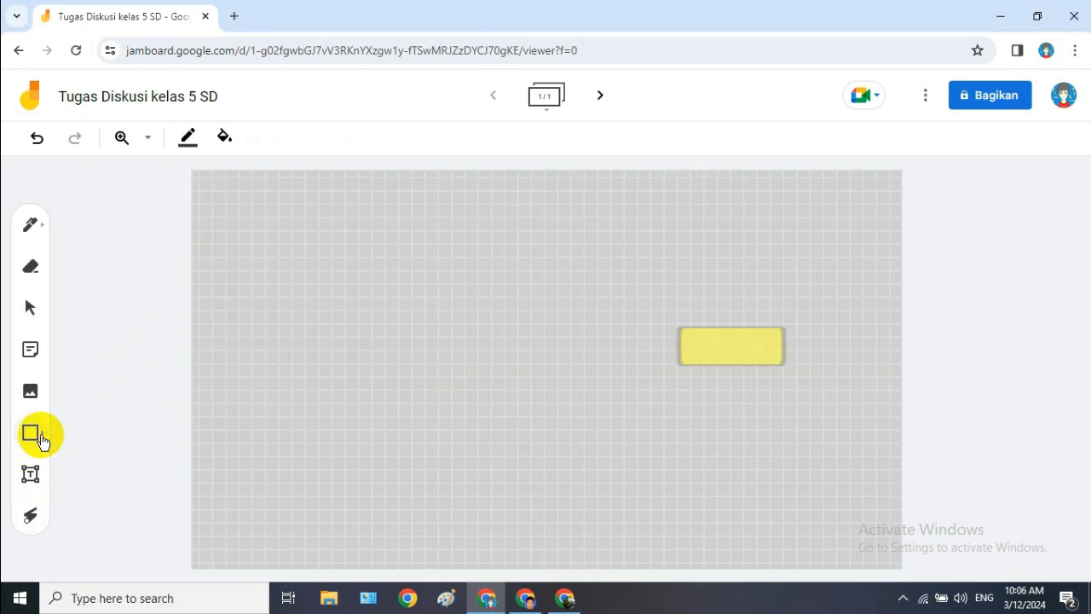
click(41, 439)
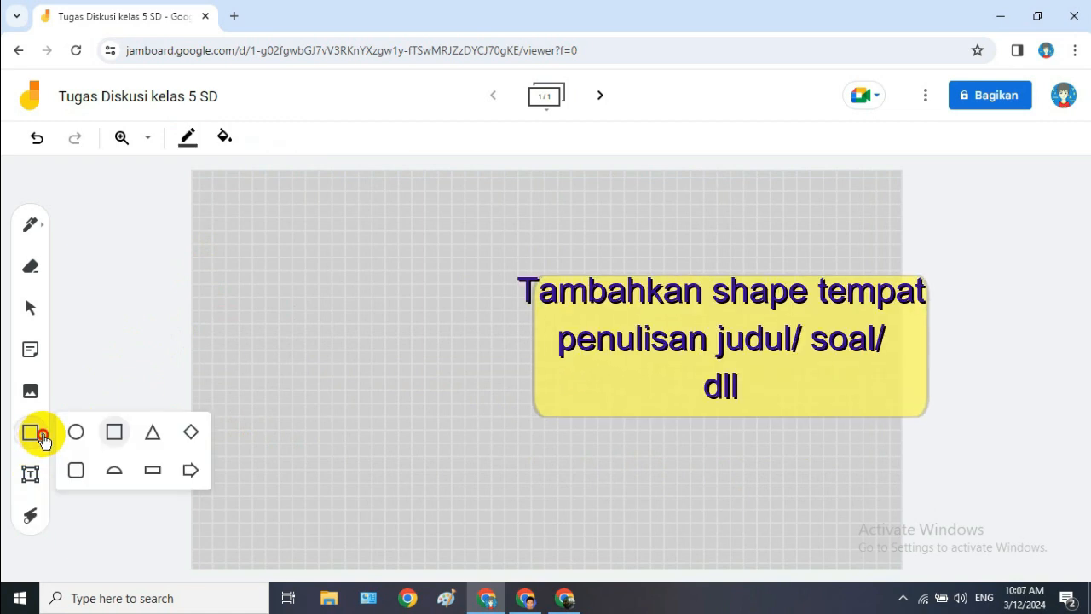
click(77, 474)
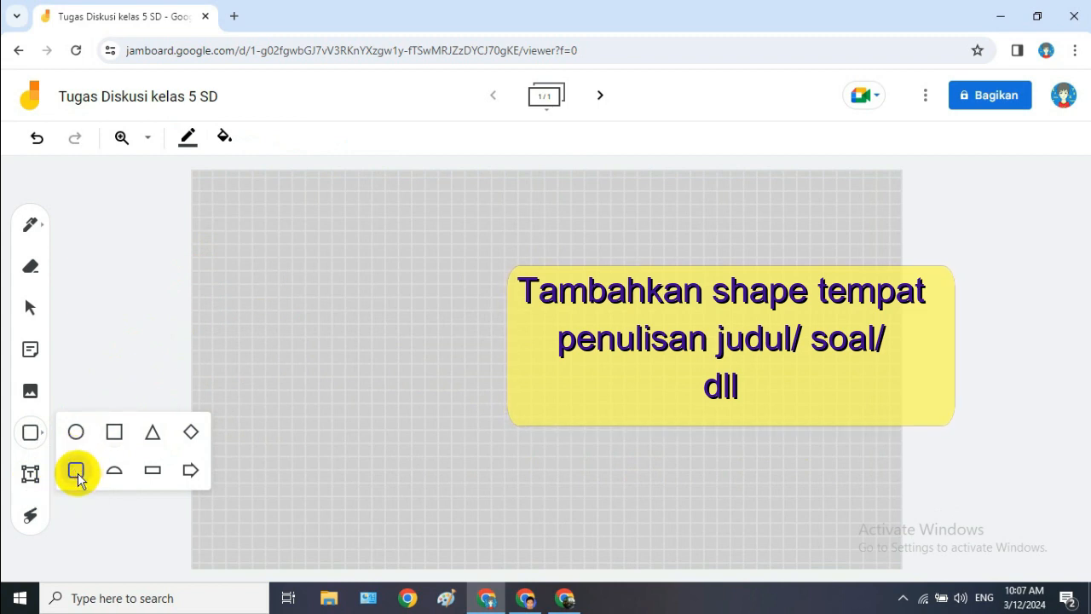
mouse_move(271, 177)
mouse_down()
mouse_move(317, 207)
mouse_move(834, 205)
mouse_move(852, 189)
mouse_up()
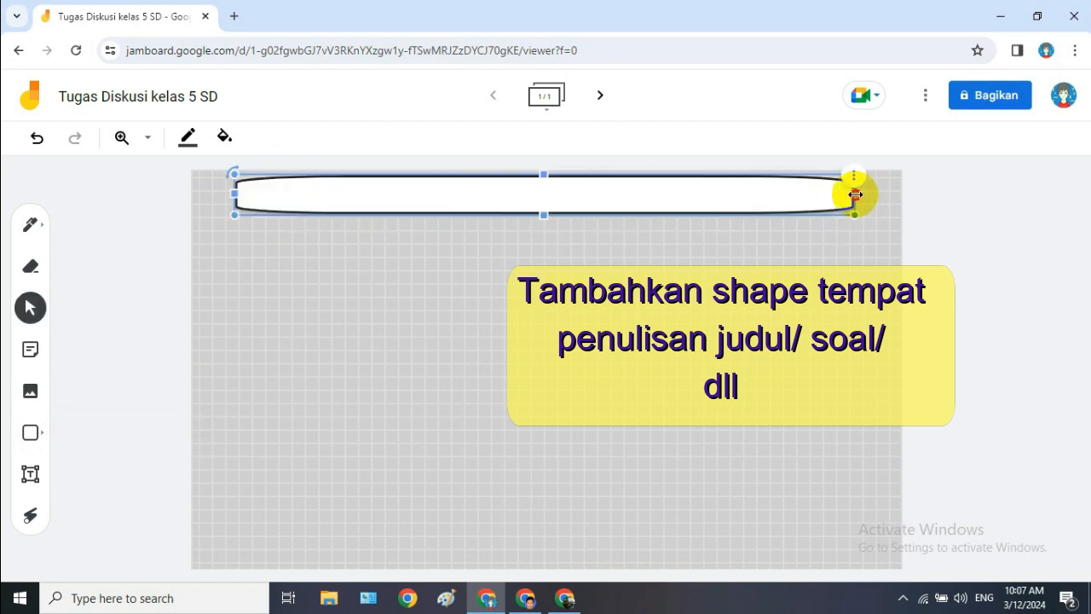
Try a light blue fill on the banner, then give it a light orange fill and a blue border
click(227, 139)
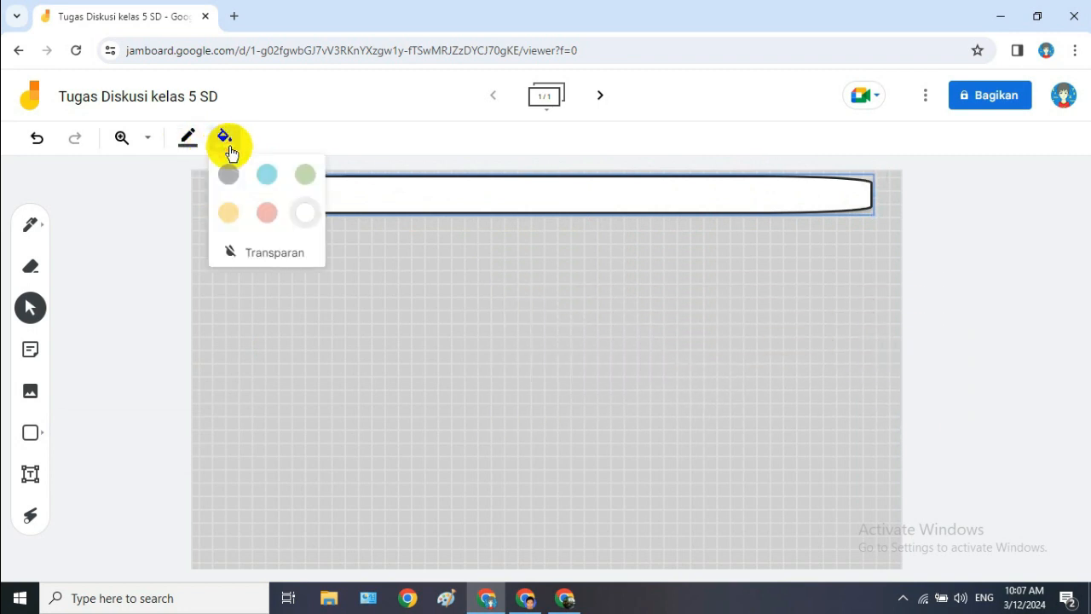
click(273, 181)
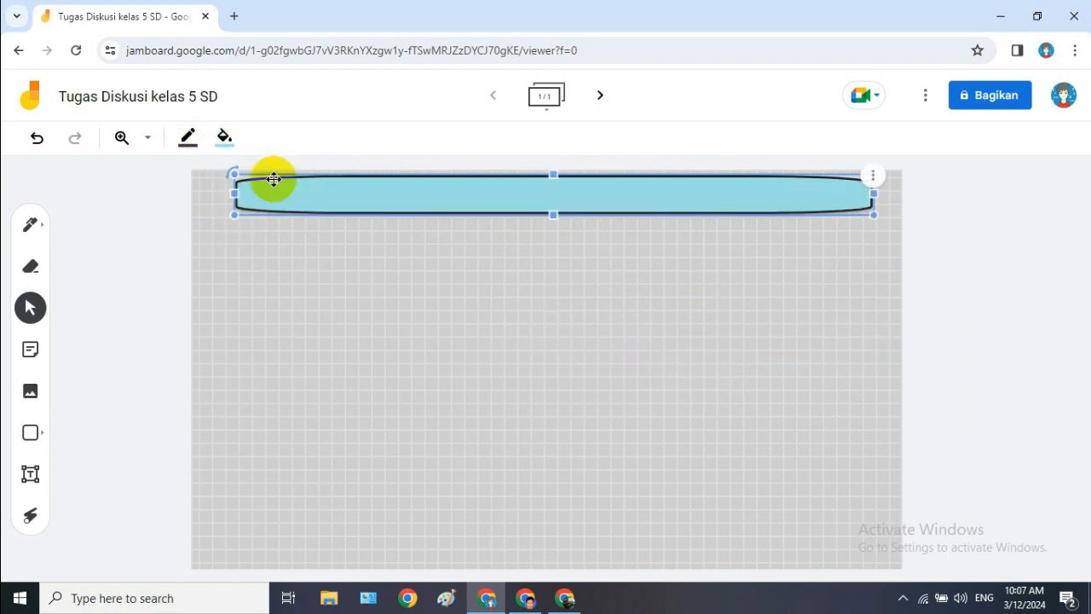
click(226, 138)
click(228, 212)
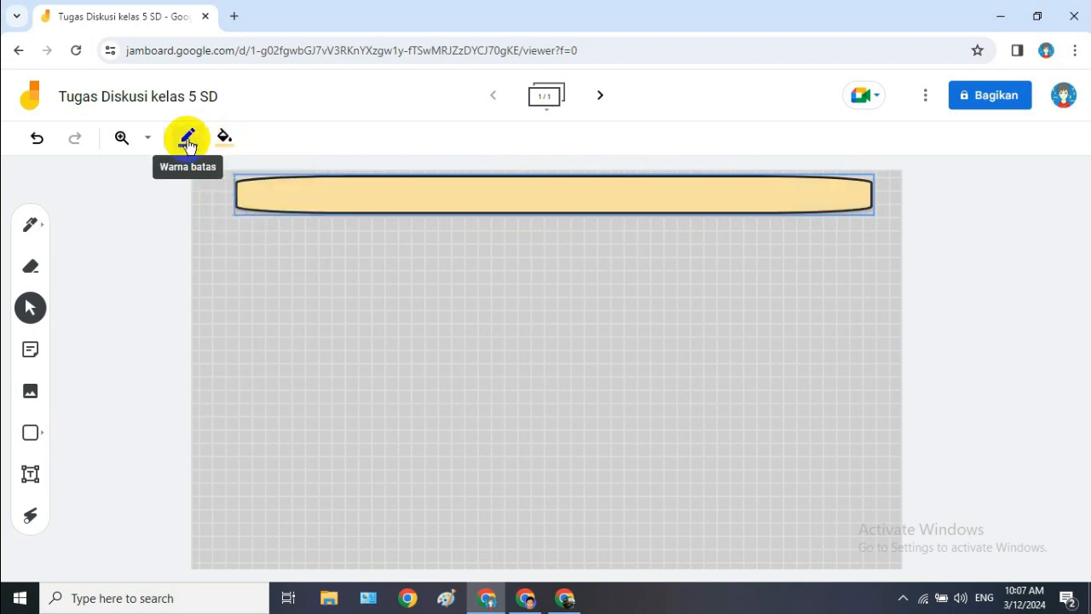
click(188, 140)
click(229, 173)
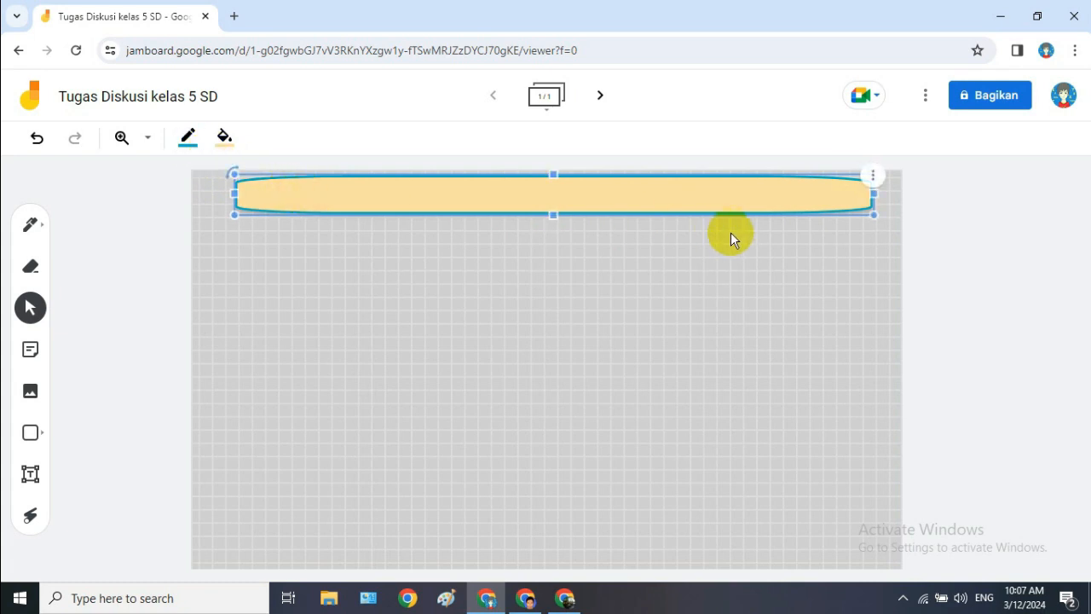
click(127, 232)
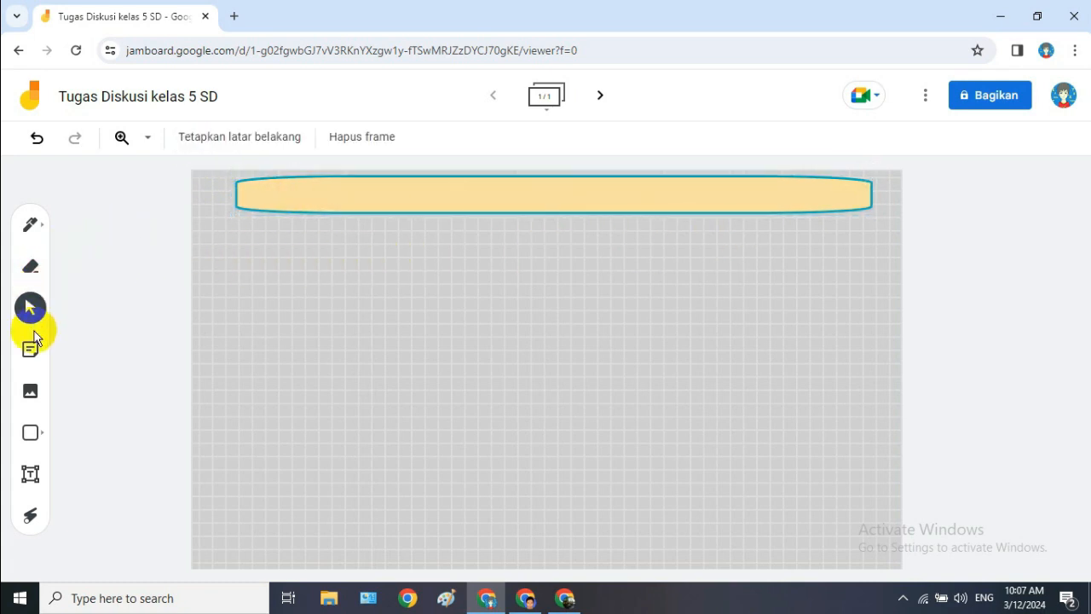
Make the orange banner slightly taller by extending its lower edge
click(260, 204)
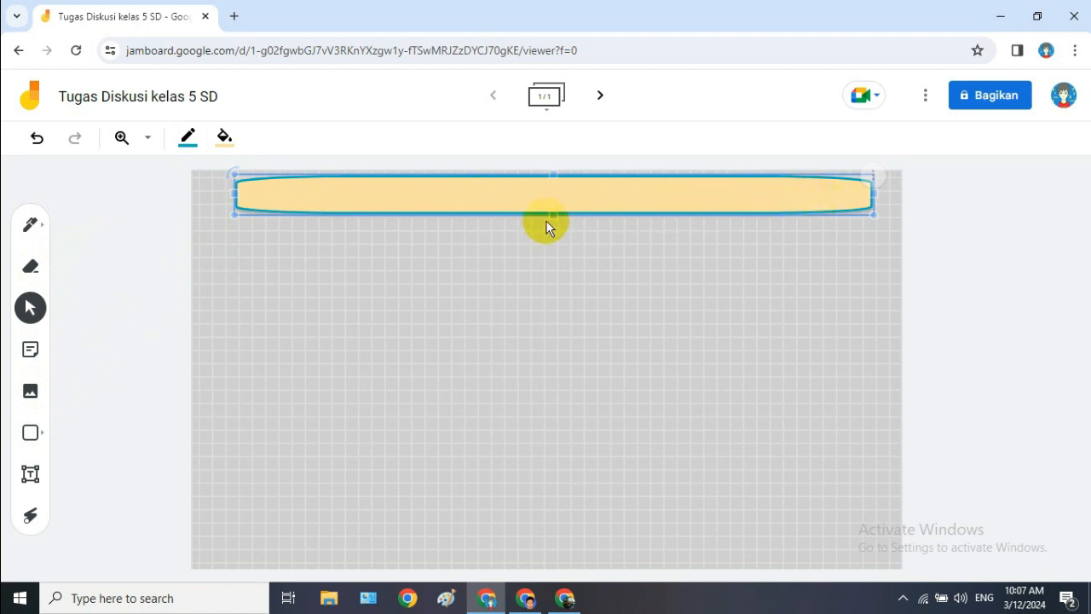
drag(553, 215, 553, 227)
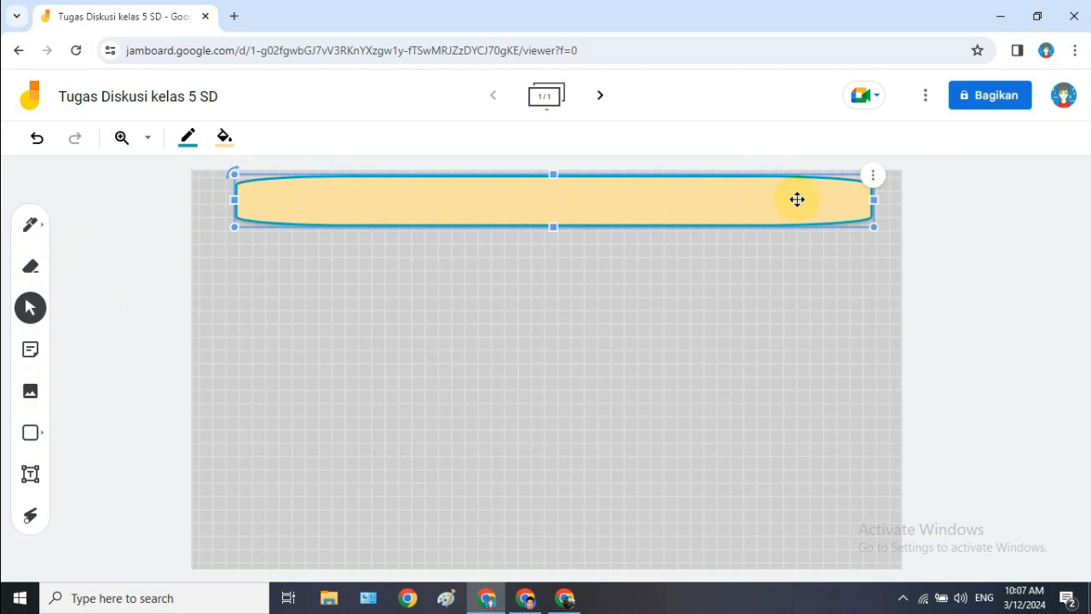
click(89, 332)
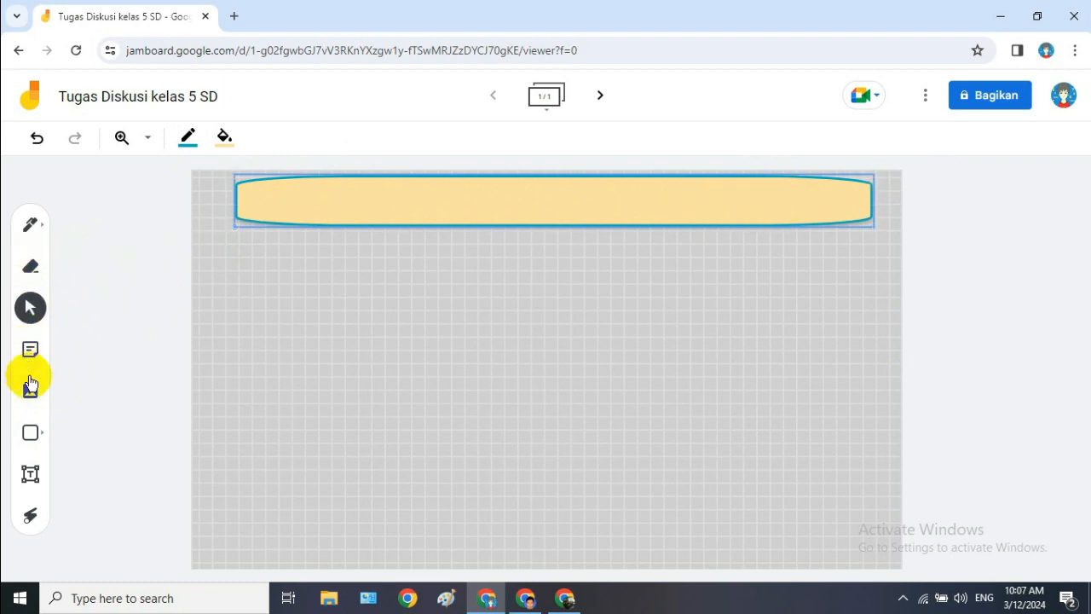
Add a wide text box on the banner reading "Jelaskan mengapa di daerah kita dapat terjadi banjir?"
click(31, 475)
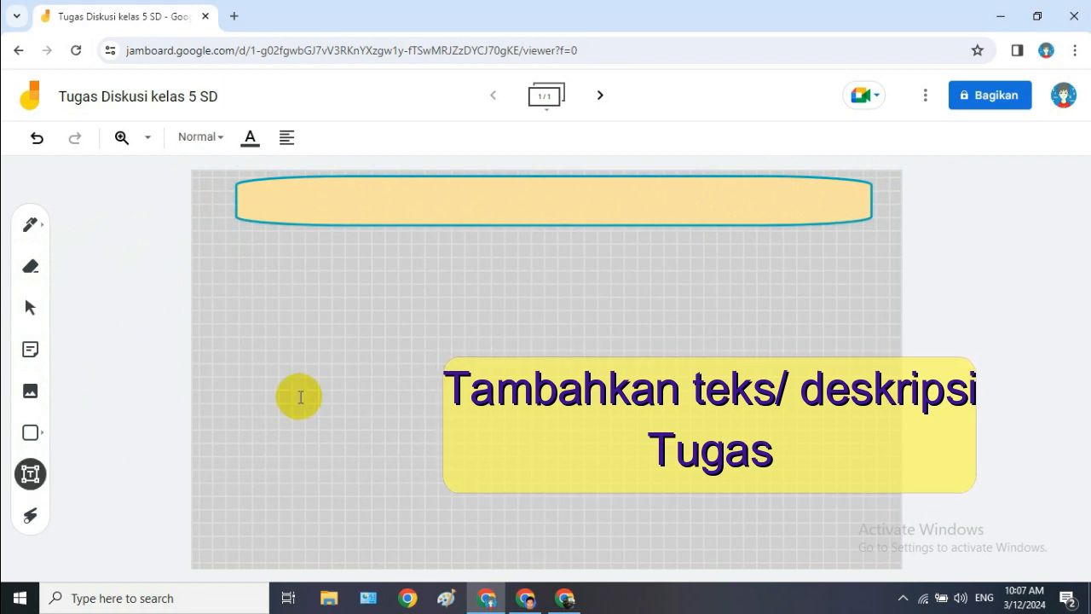
click(259, 197)
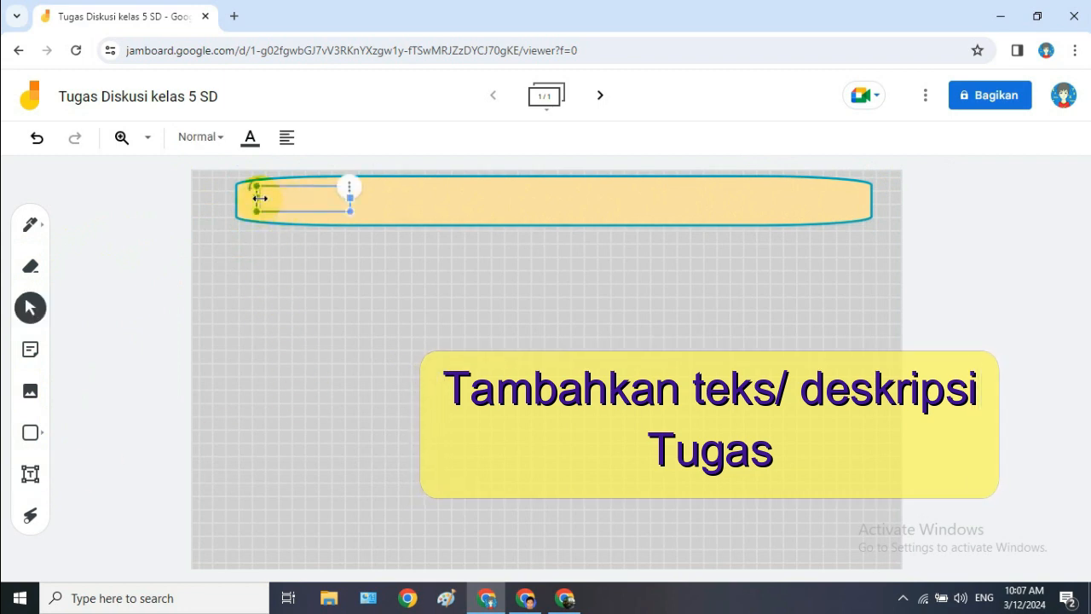
drag(351, 197, 690, 197)
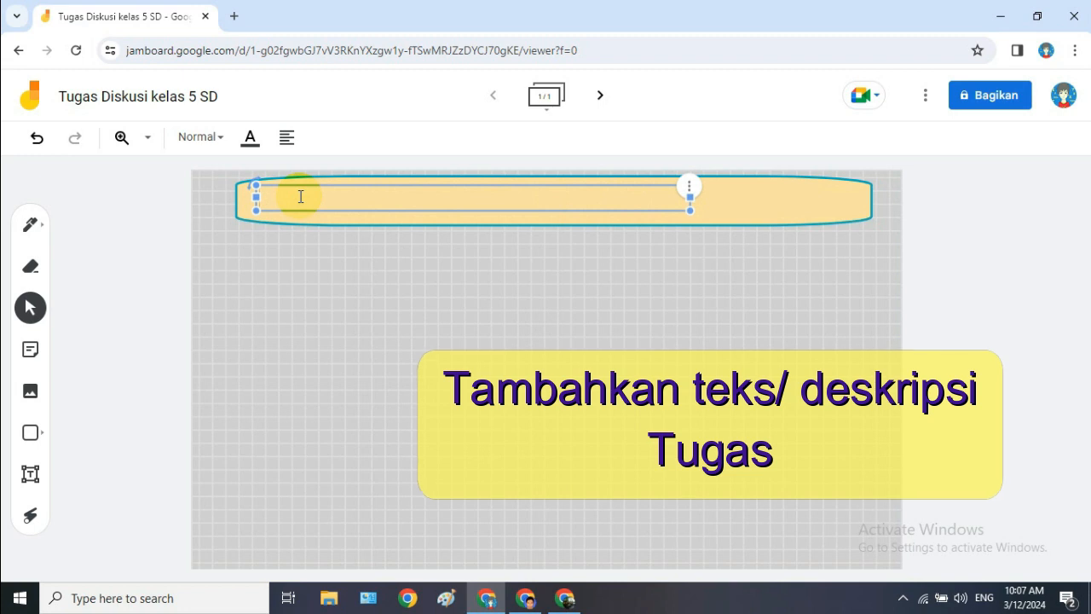
text(J)
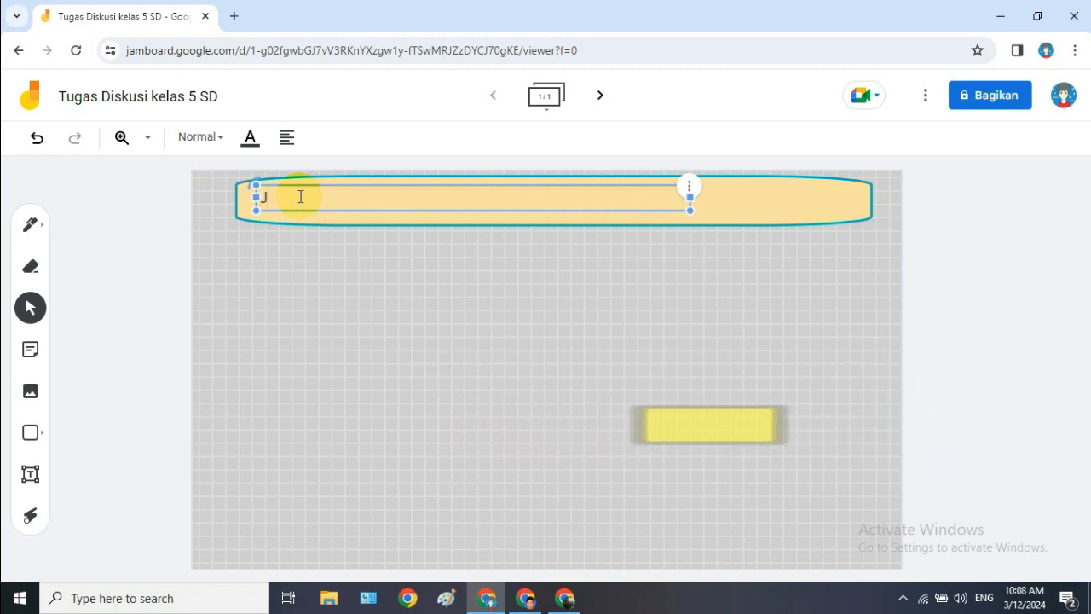
text(elaskan mengapa di daerah kita dapat terjadi)
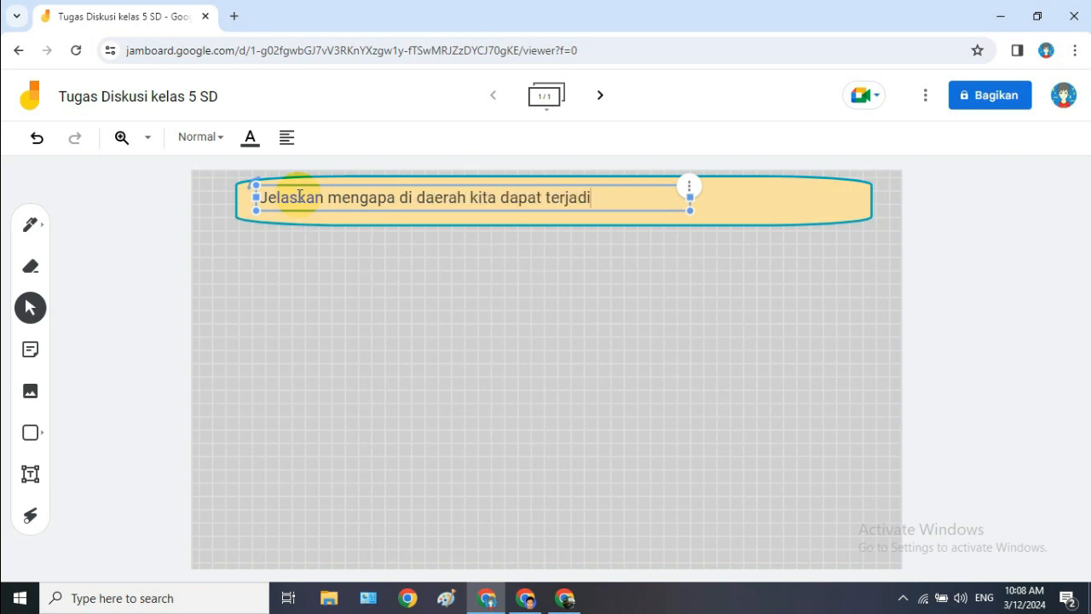
text(?)
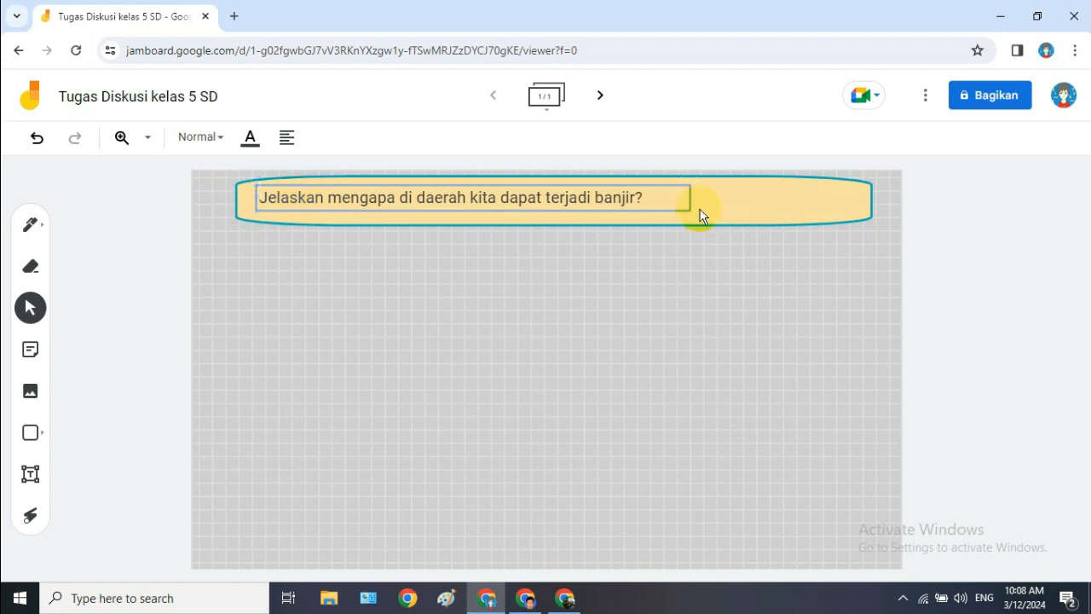
Widen the question's text box to nearly the banner's full width and centre its text
drag(692, 198, 855, 198)
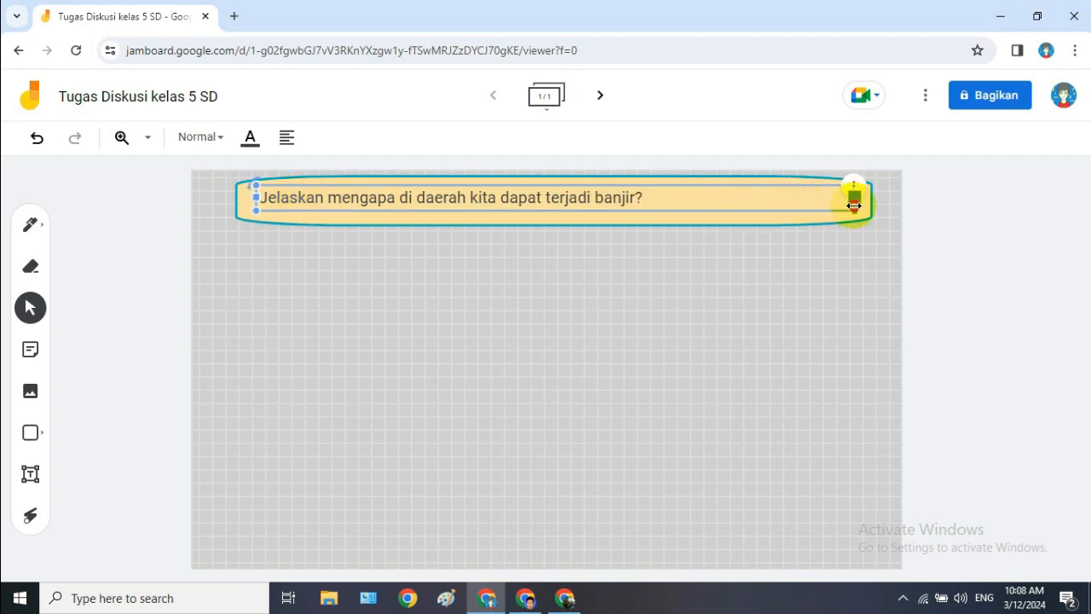
click(290, 149)
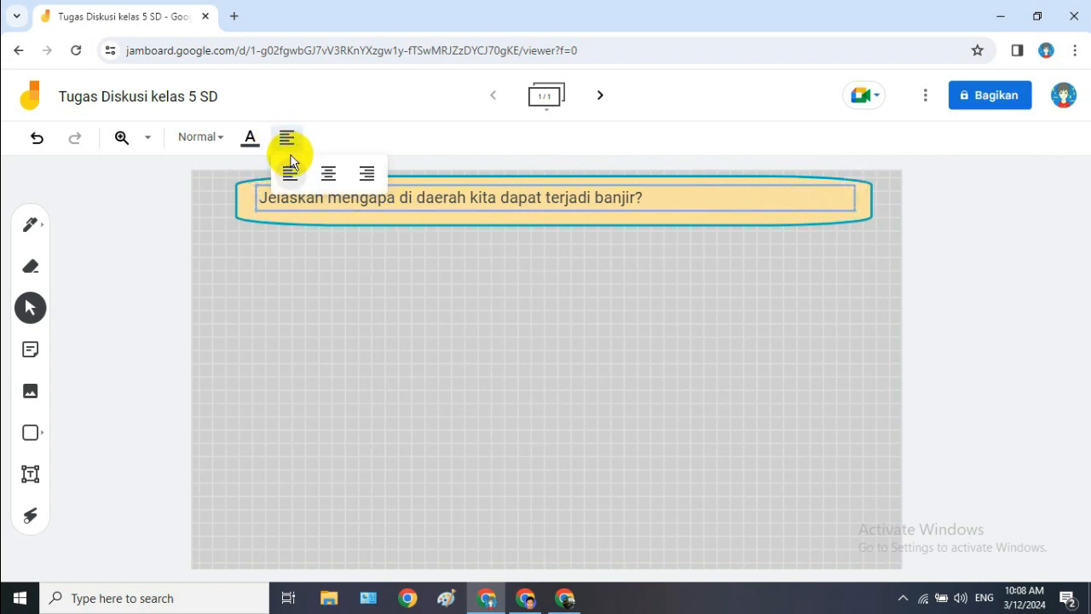
click(328, 174)
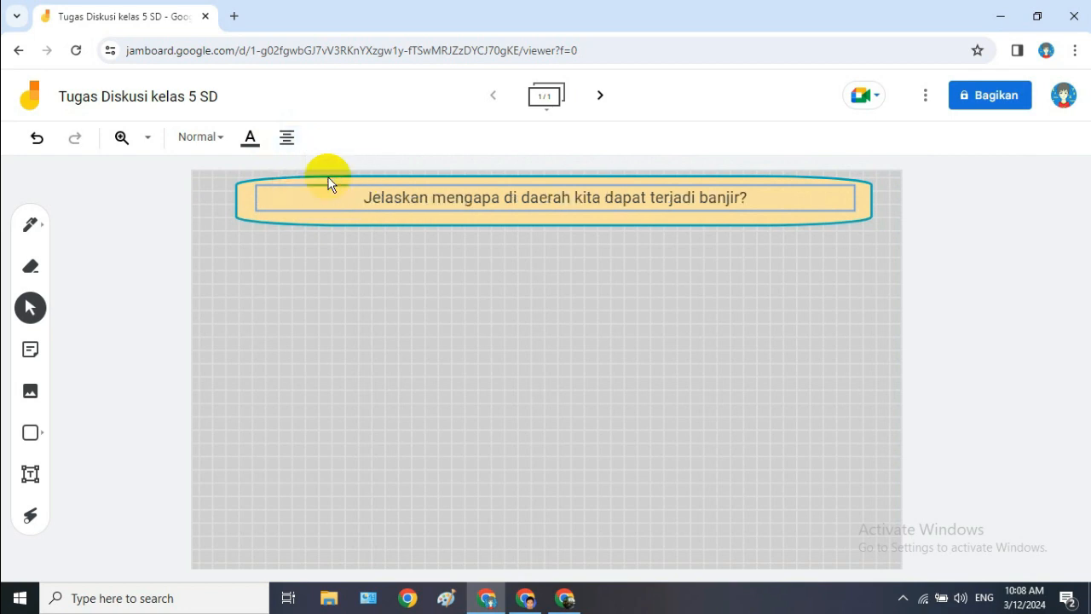
Reduce the banner's height slightly by raising its lower edge closer to the question text
click(345, 229)
click(346, 221)
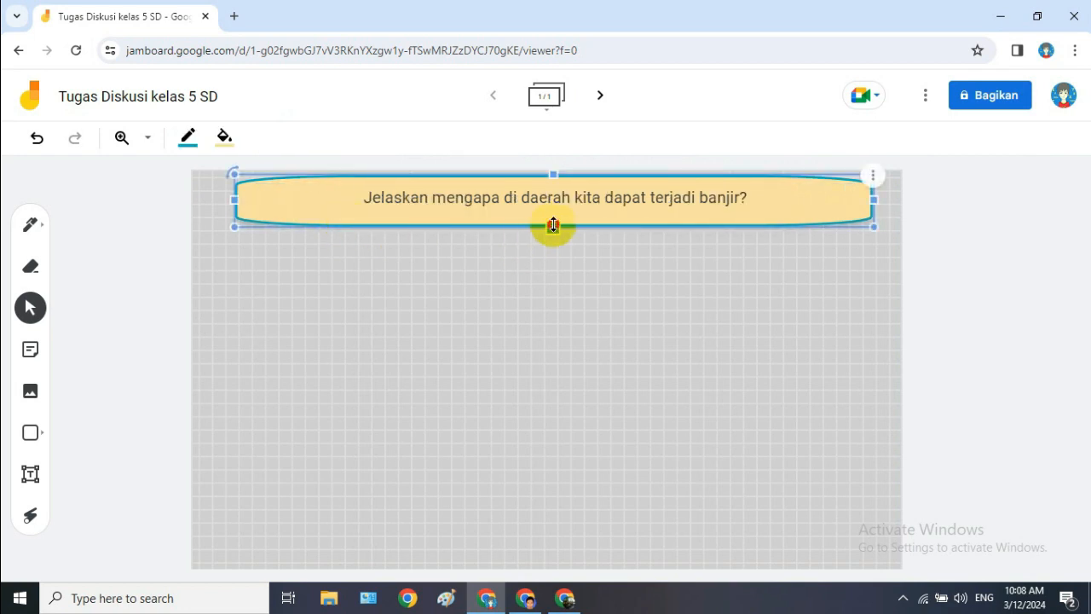
drag(553, 224, 555, 214)
click(928, 246)
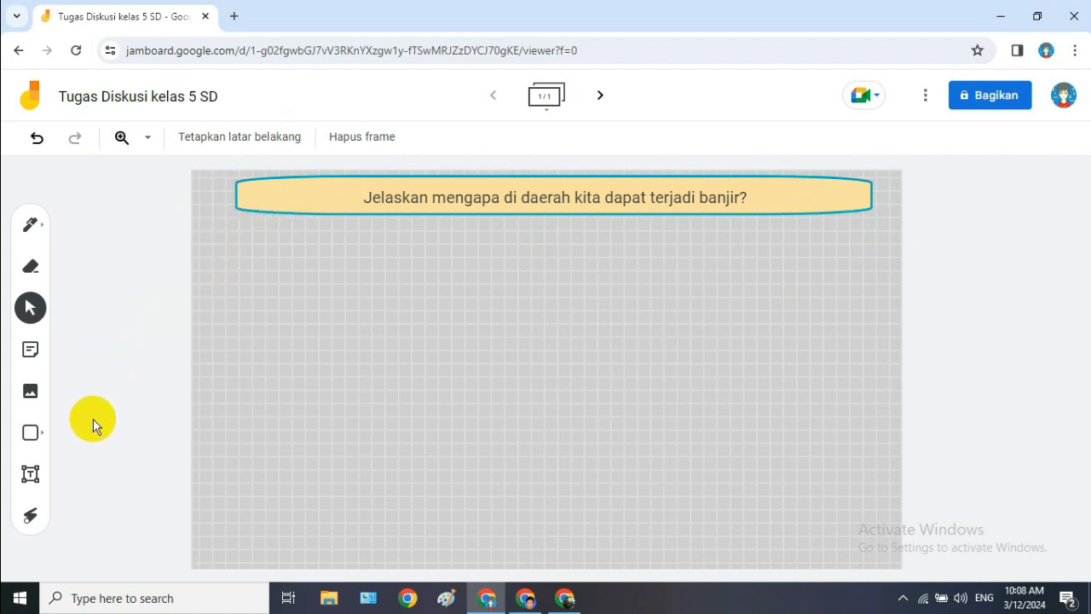
Add a text box just below the question banner reading "Tuliskan jawaban kalian menggunakan sticky note yang tersedia"
click(31, 477)
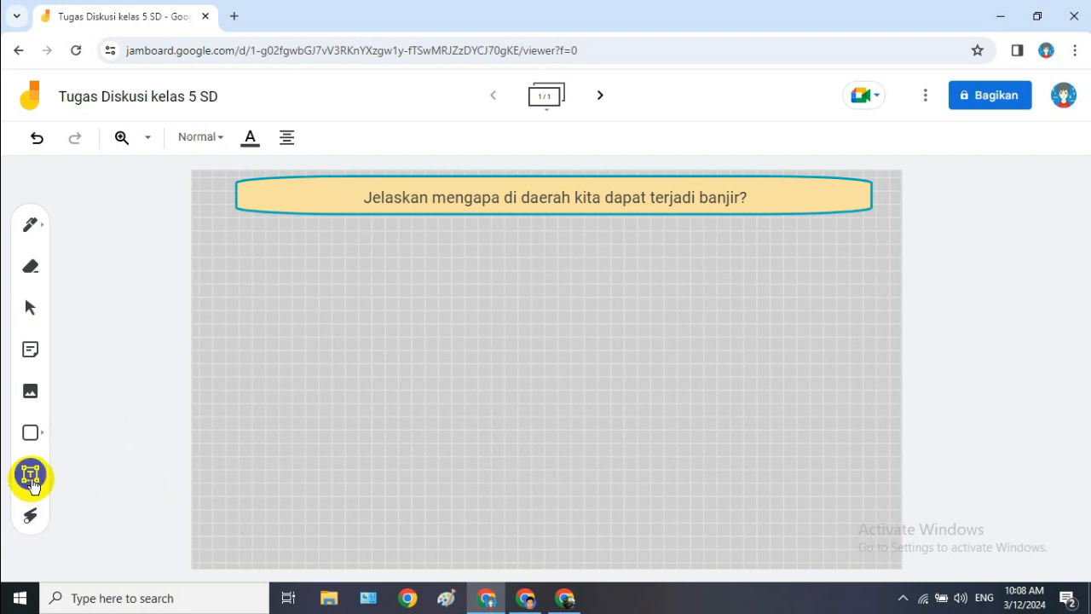
click(238, 227)
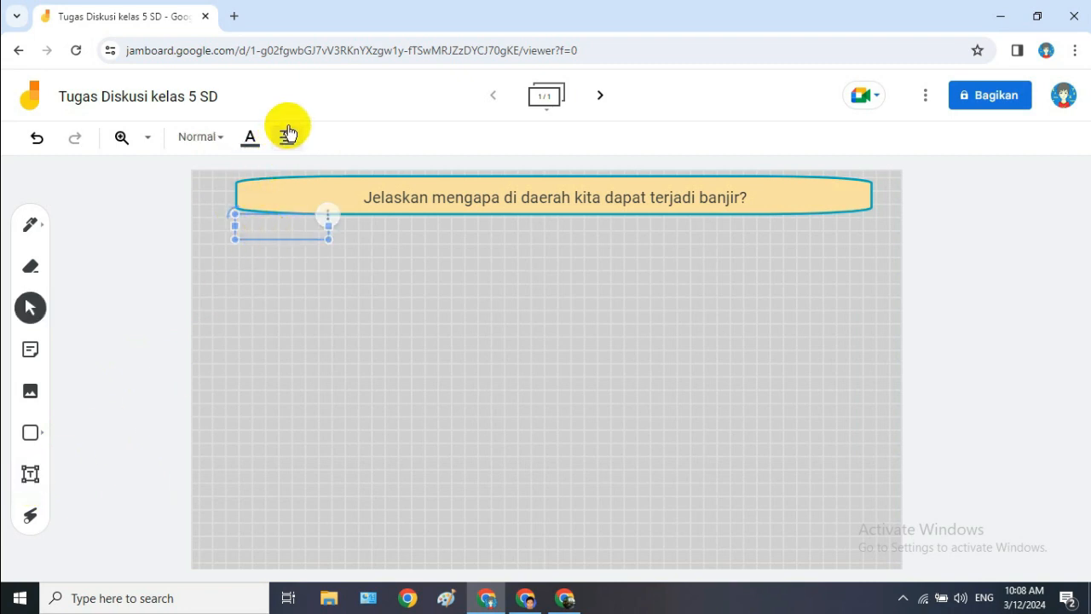
text(Tu)
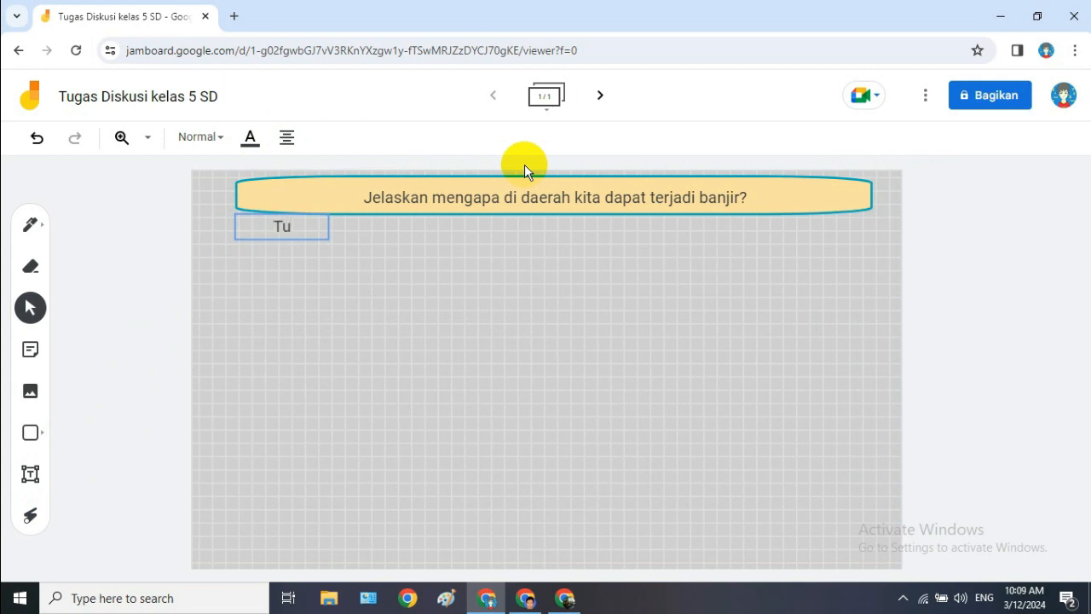
text(liskan jawaba)
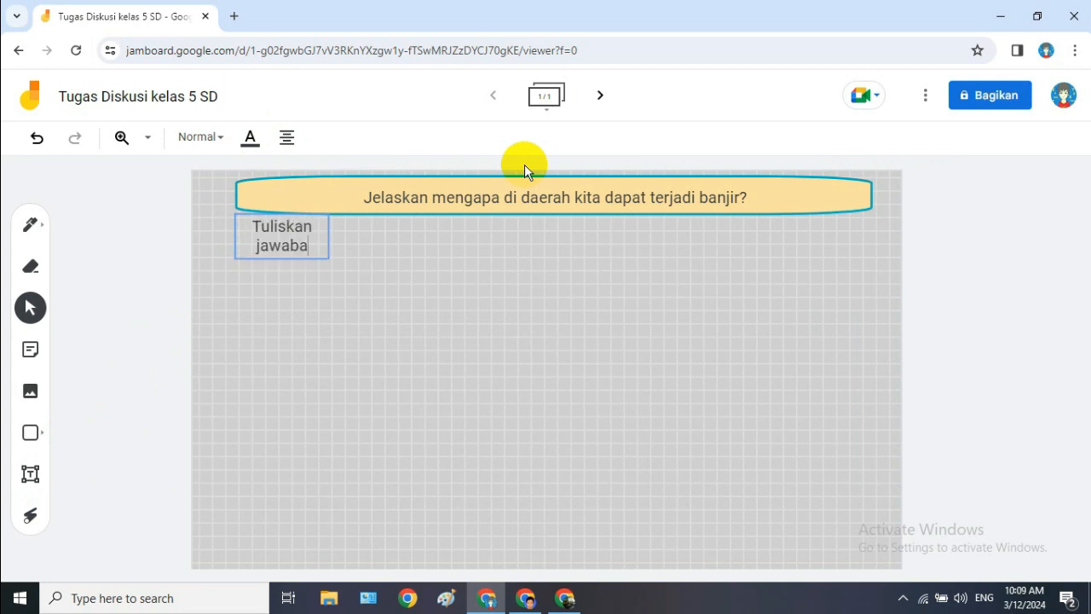
text(n kalian me)
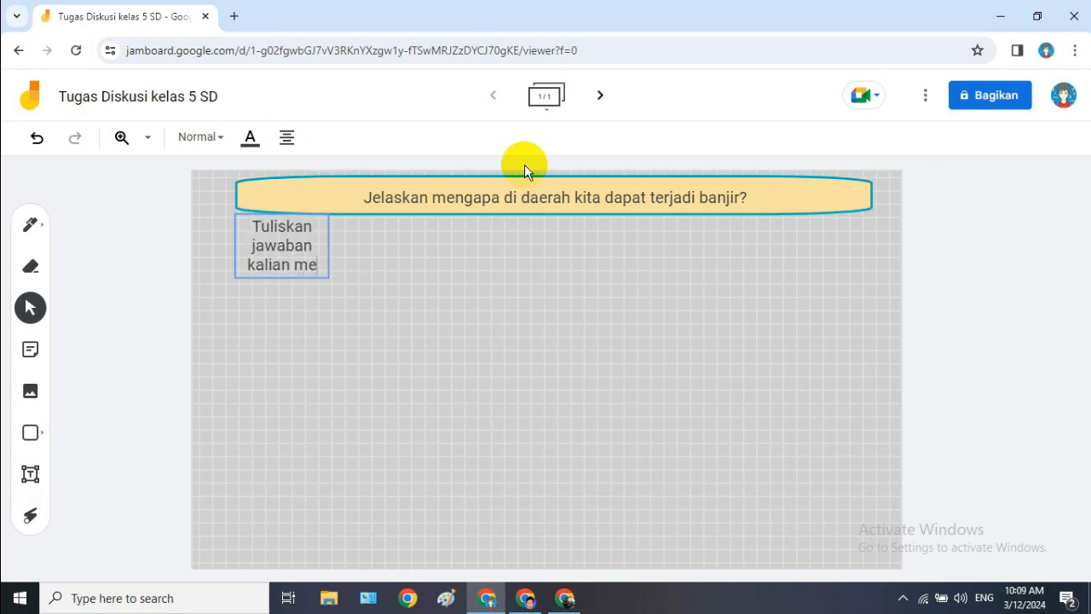
text(nggunakan st)
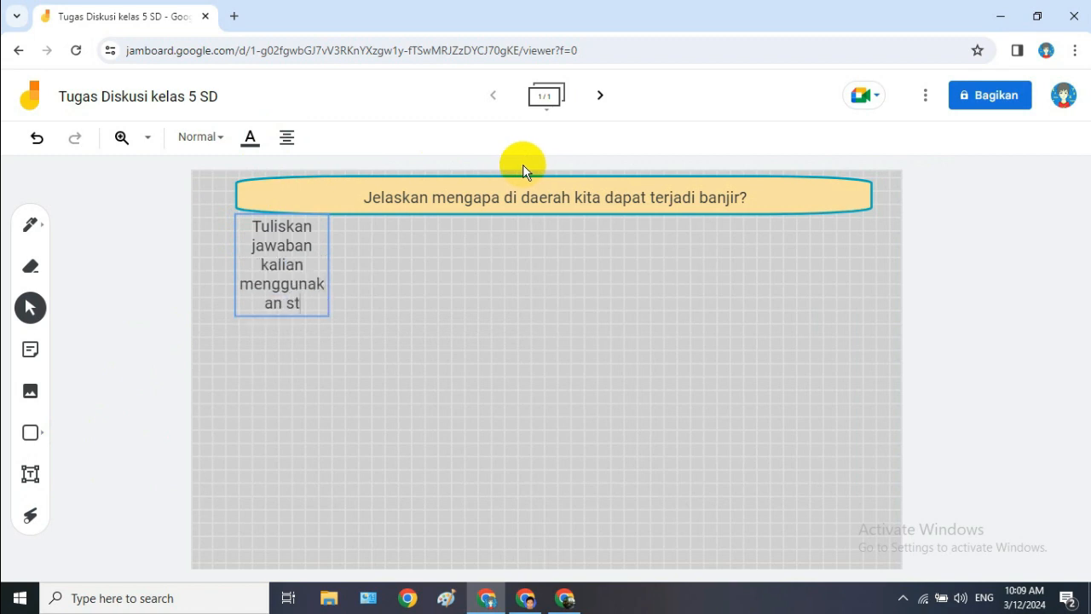
text(icky note)
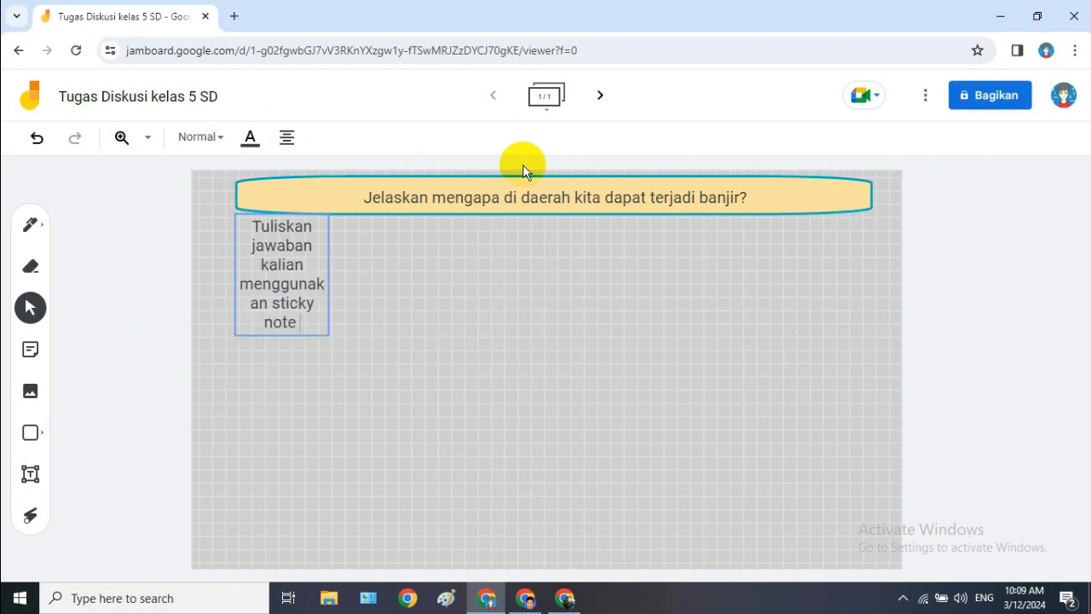
text( yang tersedia)
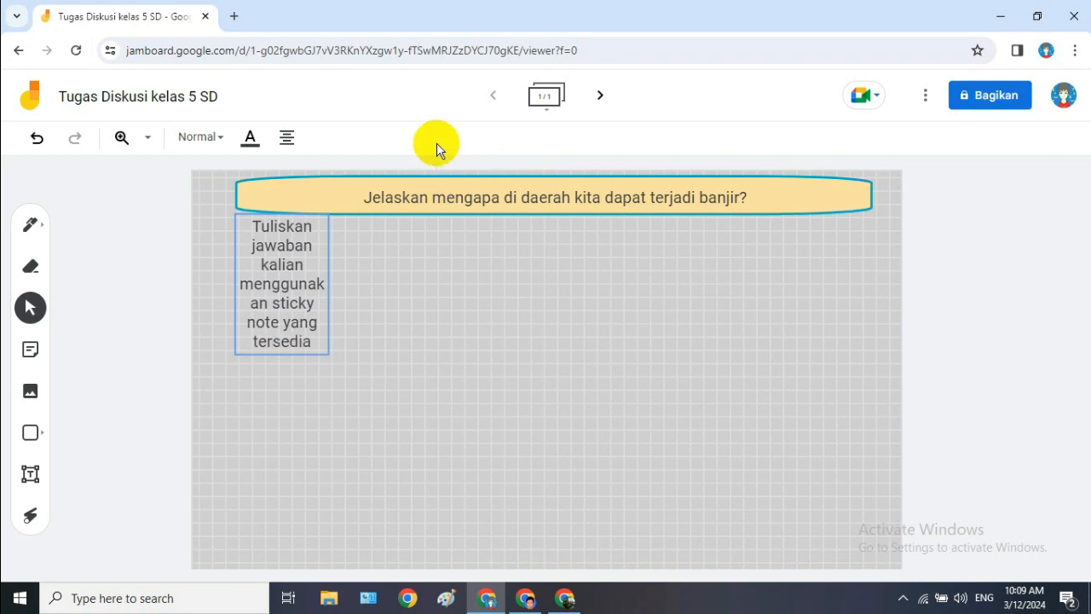
Widen the instruction's text box to the full width of the banner, keeping its text colour
drag(327, 284, 872, 305)
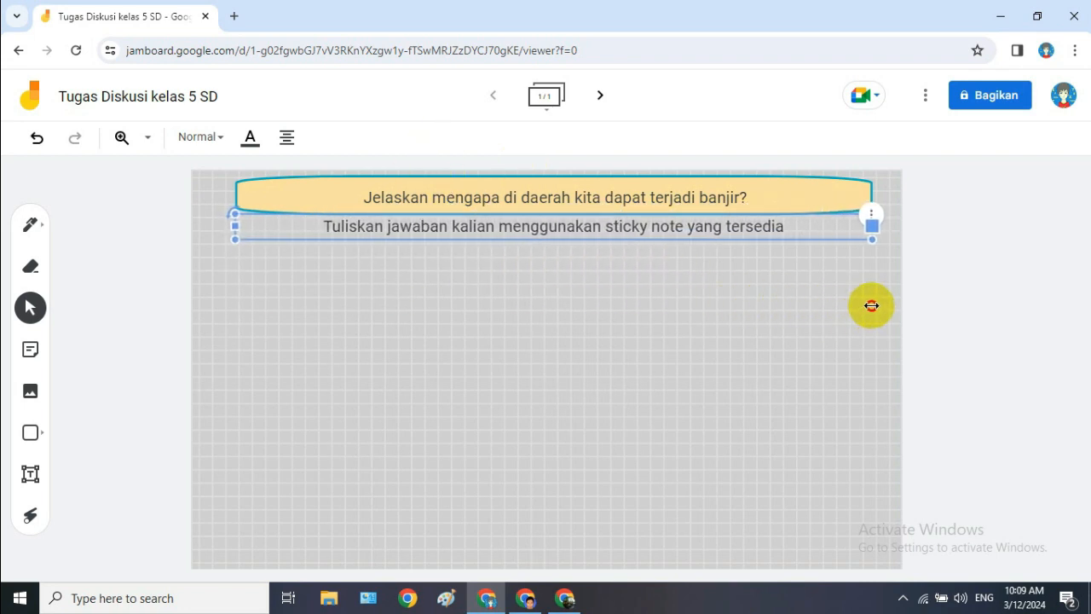
click(248, 147)
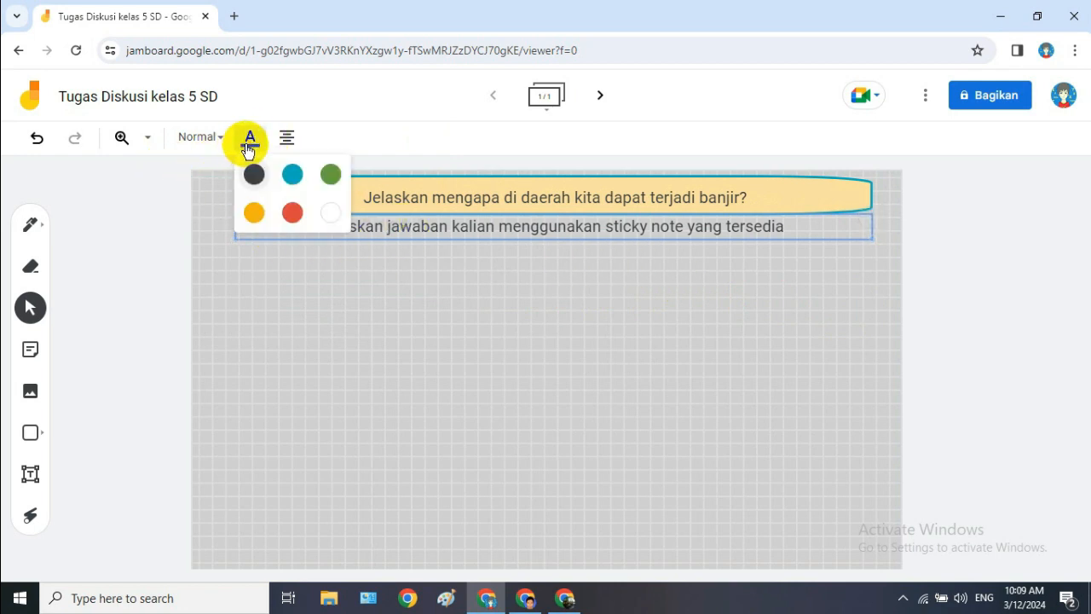
click(268, 331)
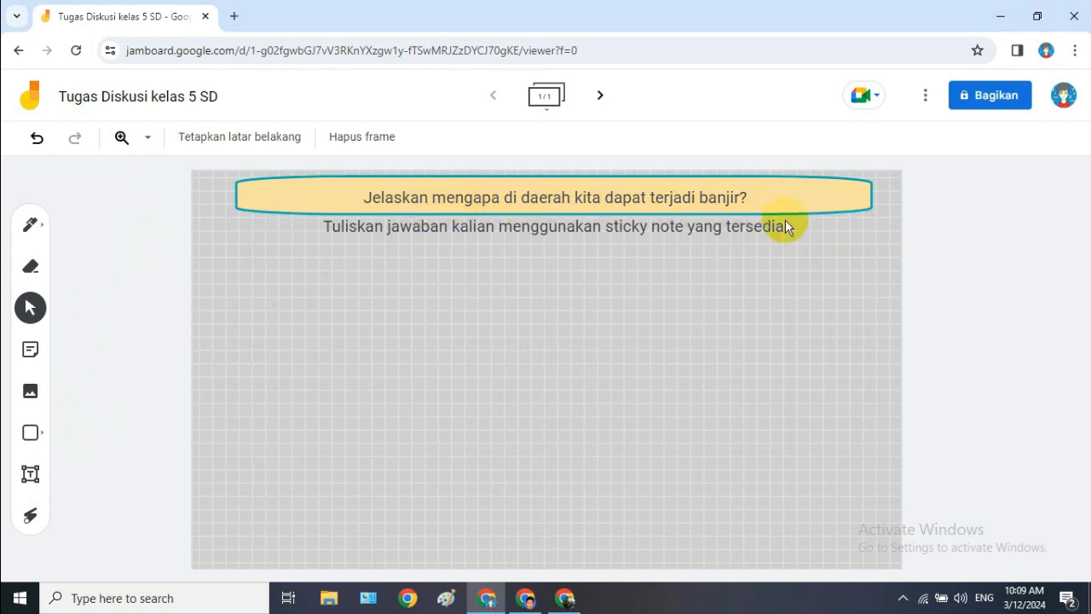
Add one light blue sticky note with a sample student's name followed by the answer "Karena banyak penebangan pohon liar"
click(33, 351)
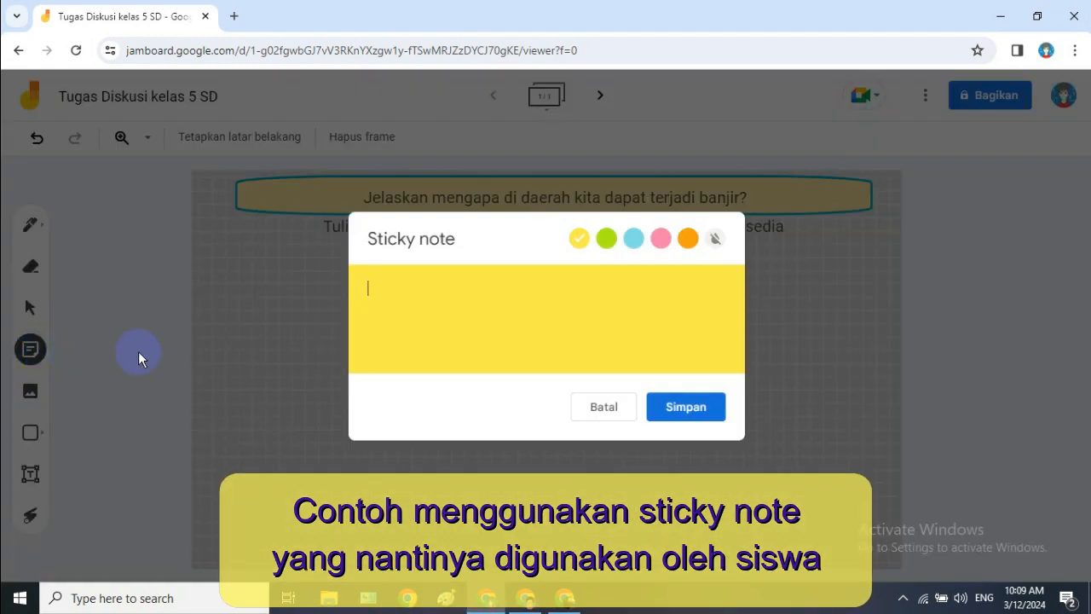
text(AND)
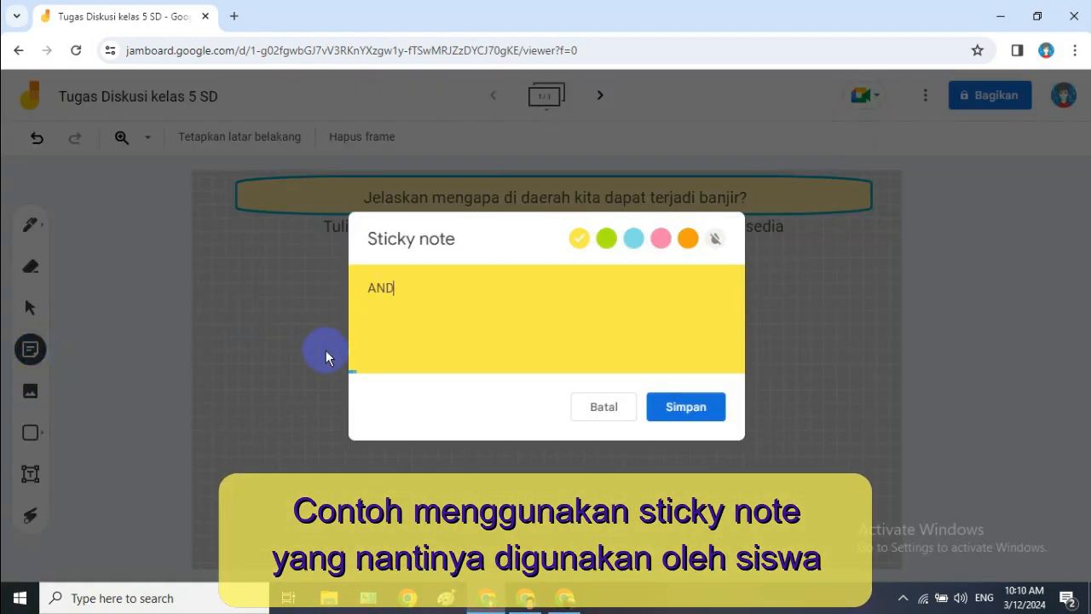
text(I. Karena banyak)
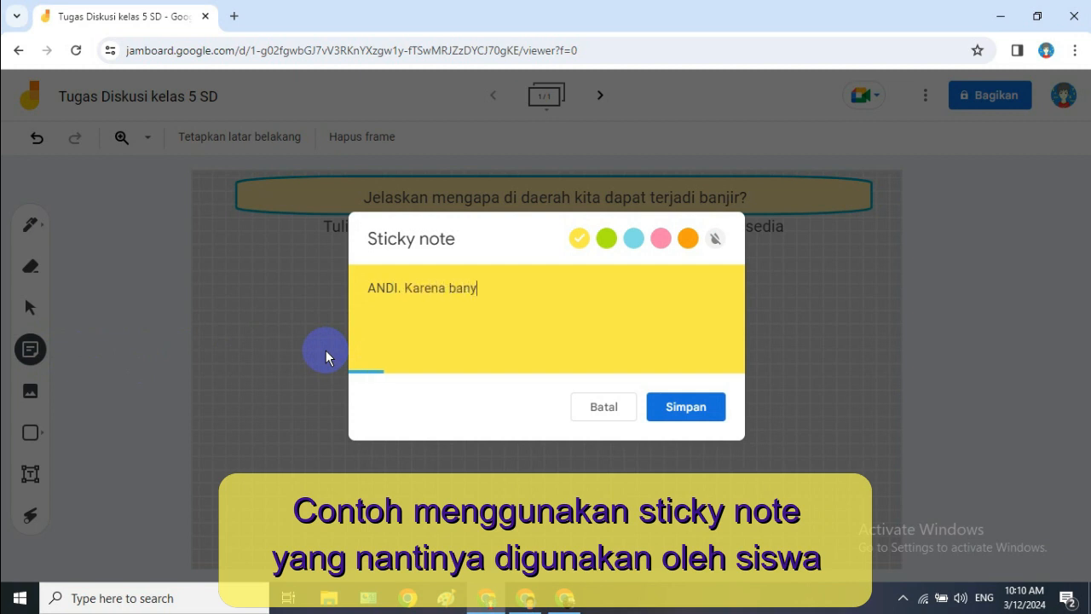
text(gan poho)
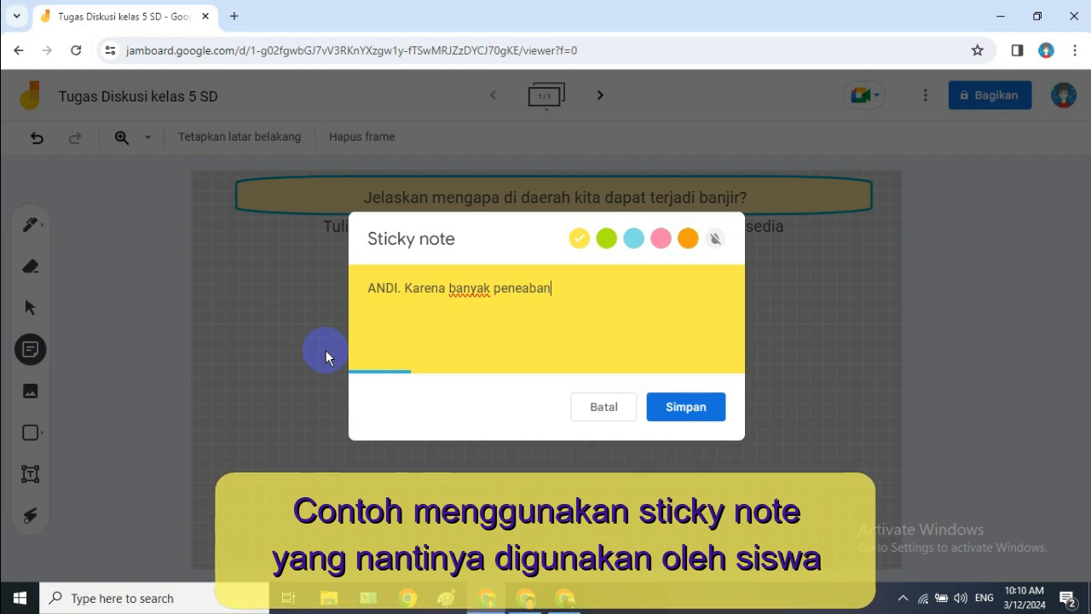
text(n liar)
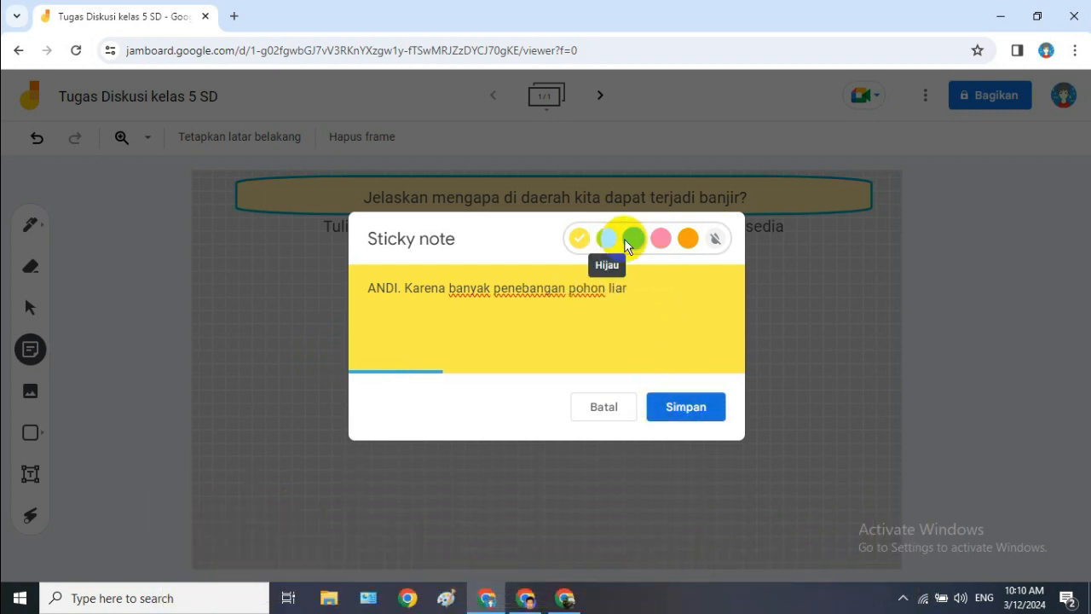
click(635, 242)
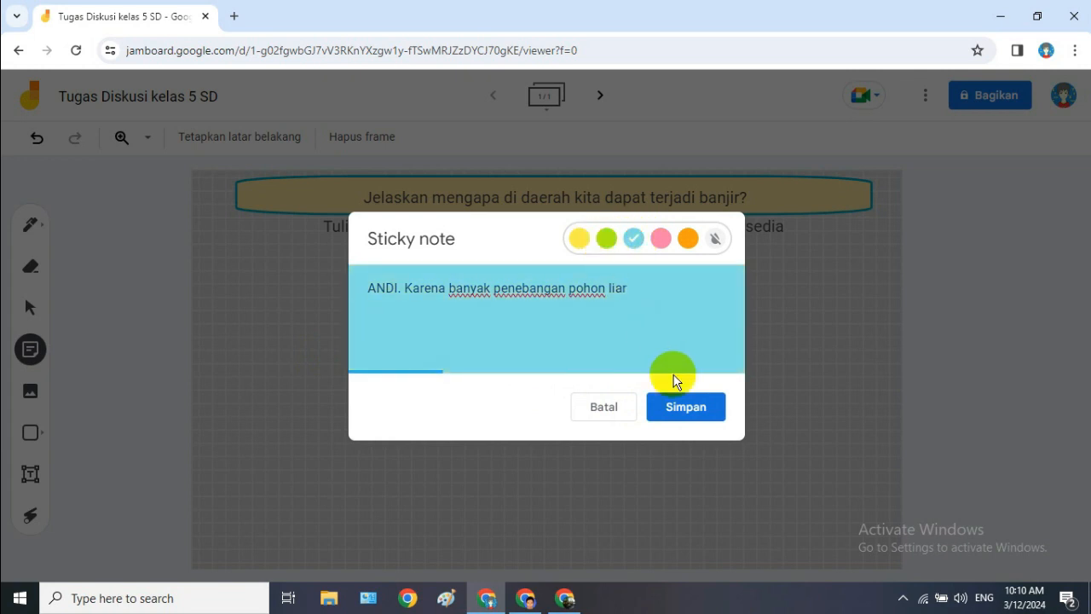
click(692, 408)
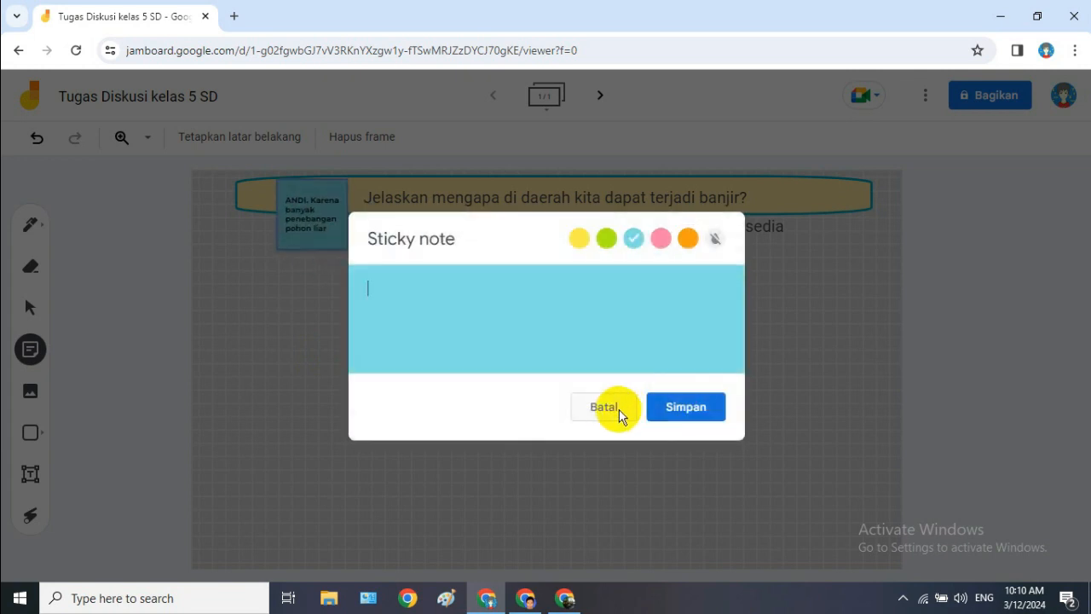
click(605, 408)
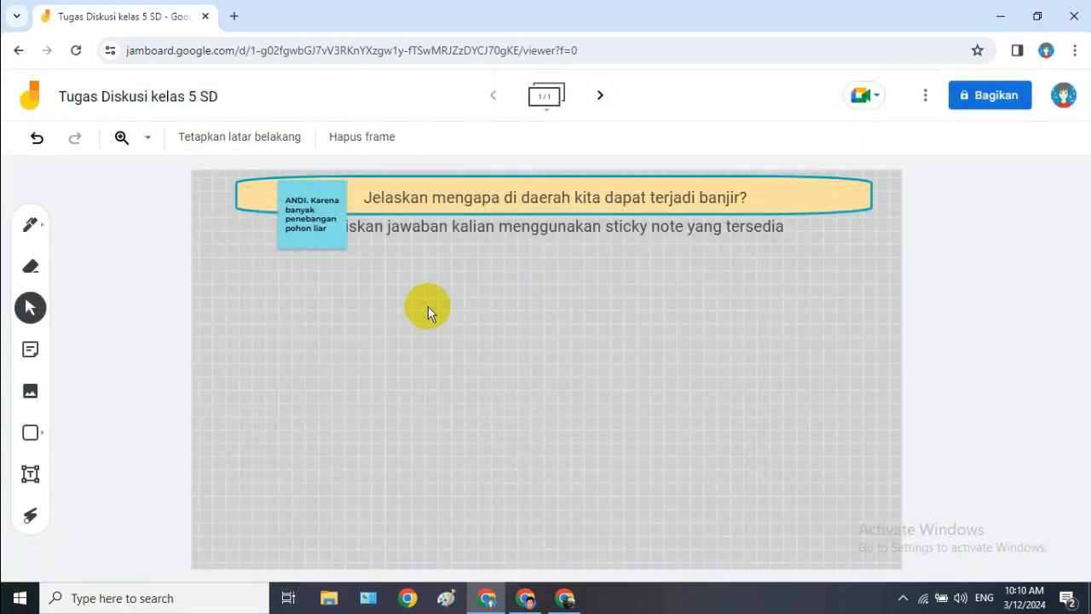
Move the sticky note below the instruction near the frame's left edge and enlarge it to about one and a half times its size
drag(309, 220, 343, 353)
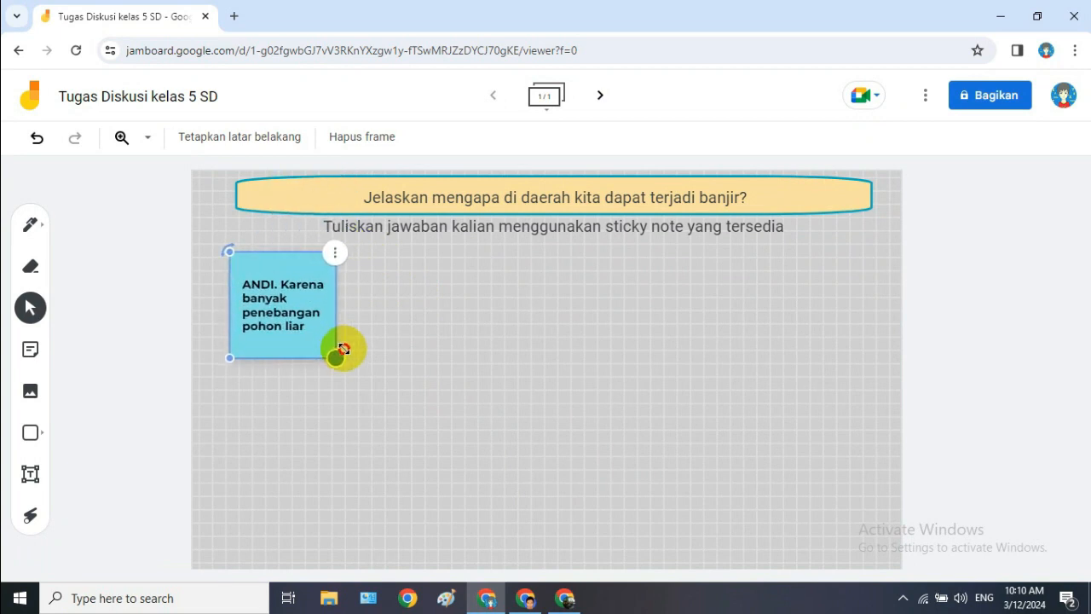
click(428, 304)
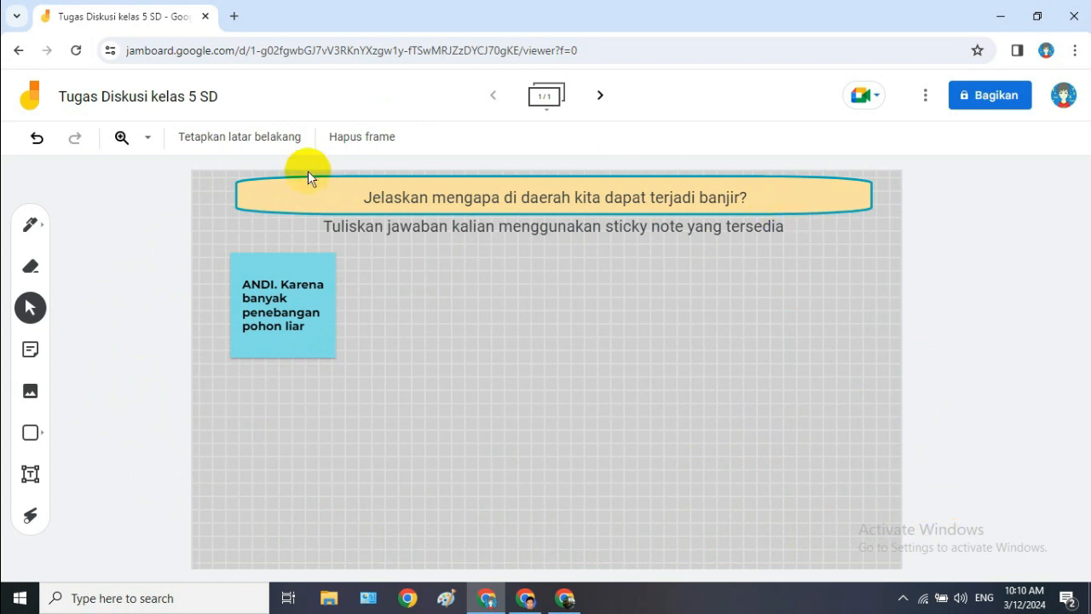
Share the Jam with "Siapa saja yang memiliki link" in the Editor role and copy its link
click(970, 99)
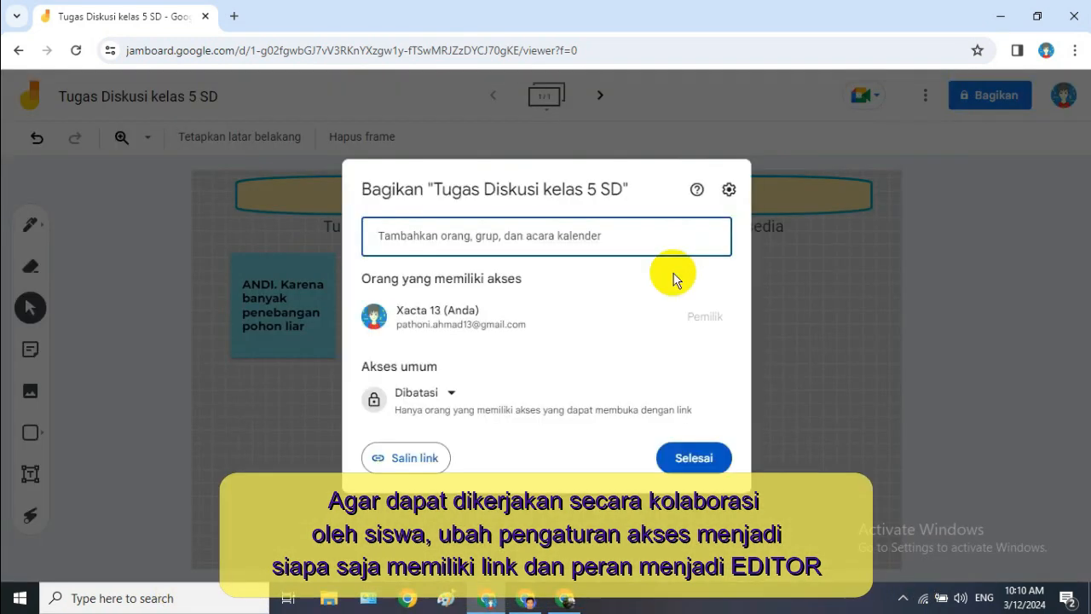
click(431, 398)
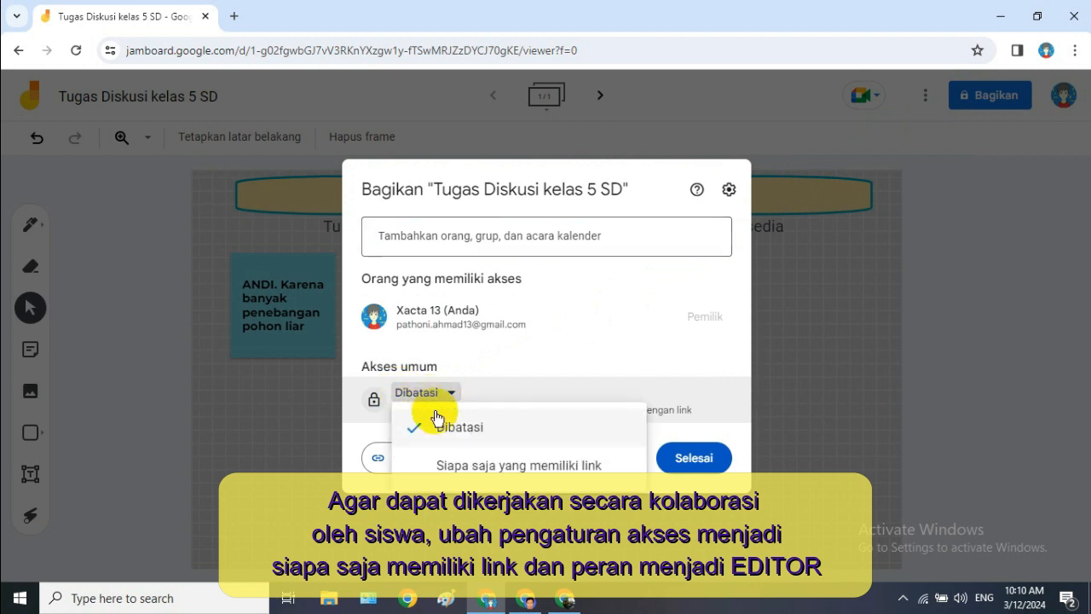
click(460, 467)
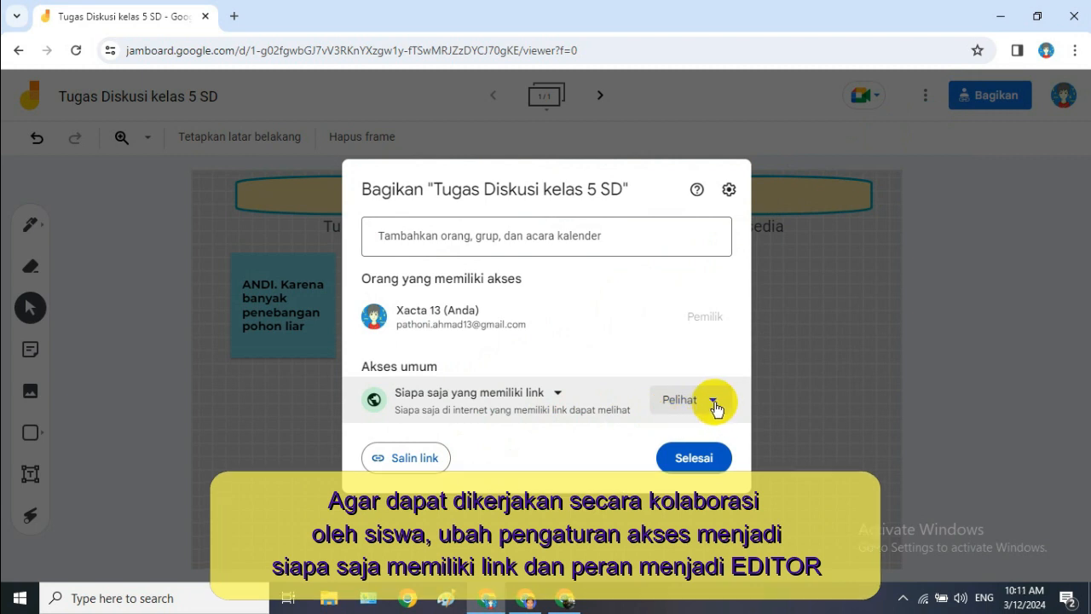
click(718, 406)
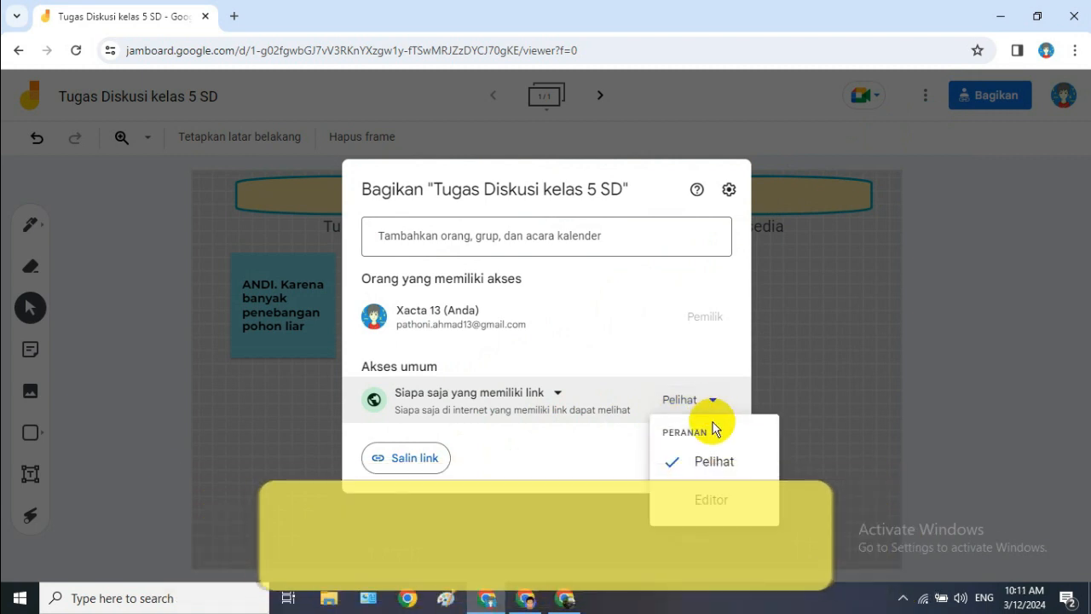
click(708, 499)
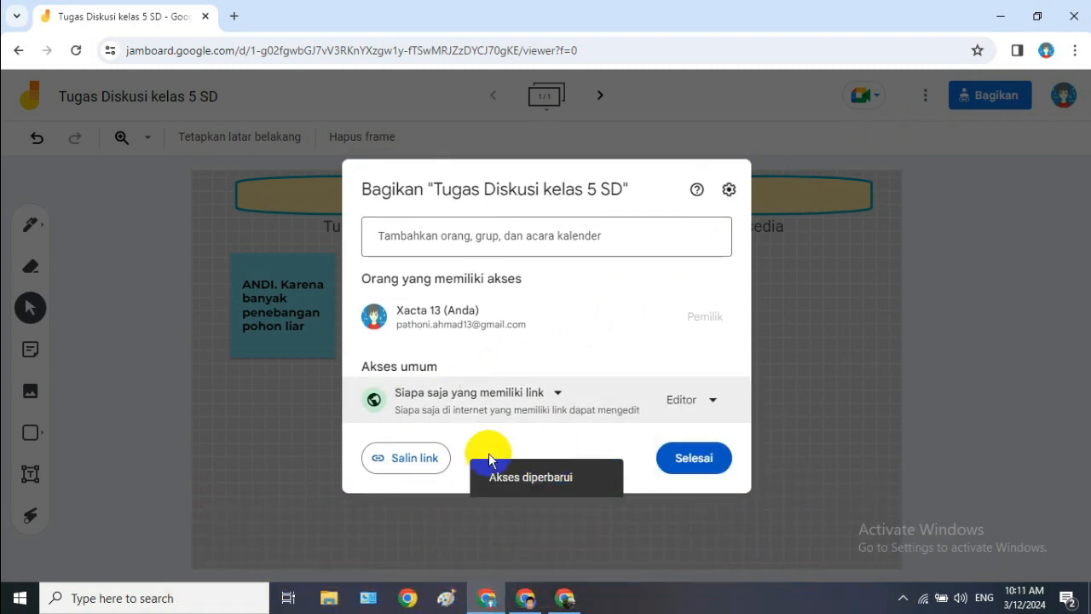
click(400, 466)
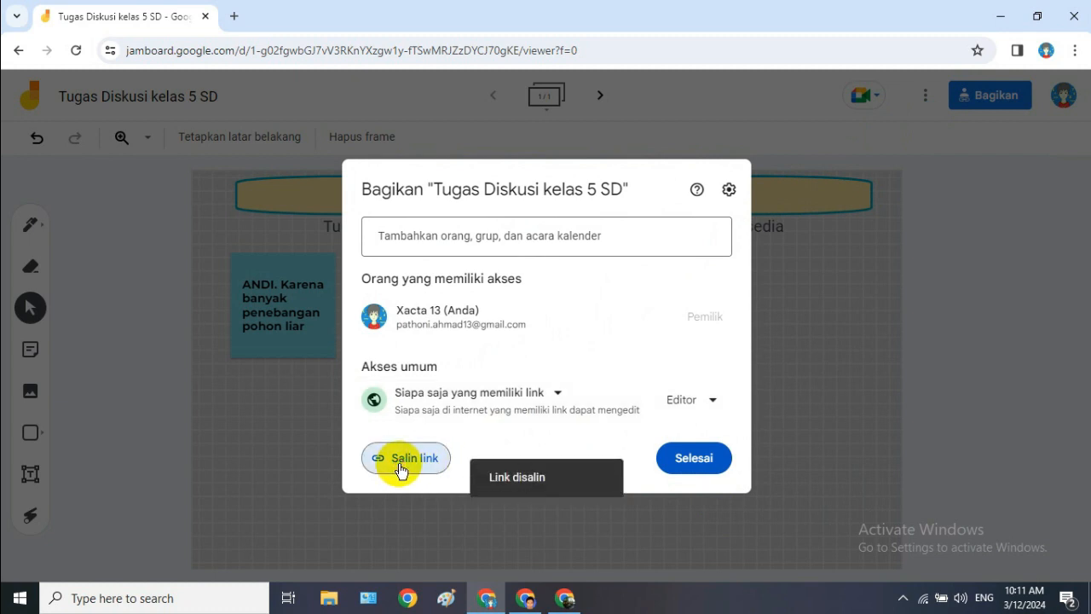
click(682, 465)
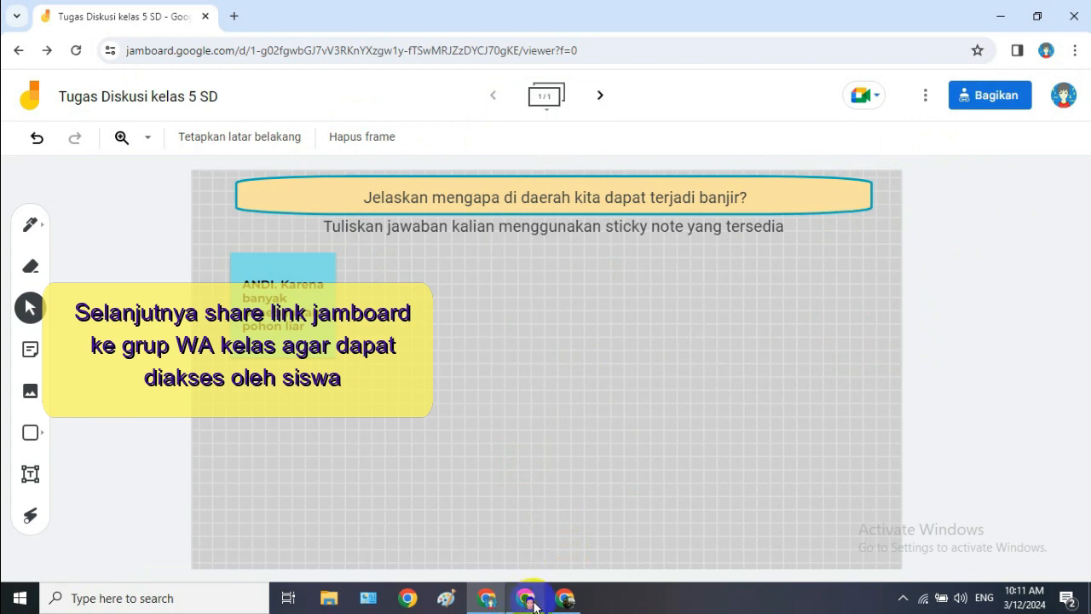
Switch to WhatsApp Web and send the copied Jam link to the "Grup kelas" chat
mouse_move(577, 603)
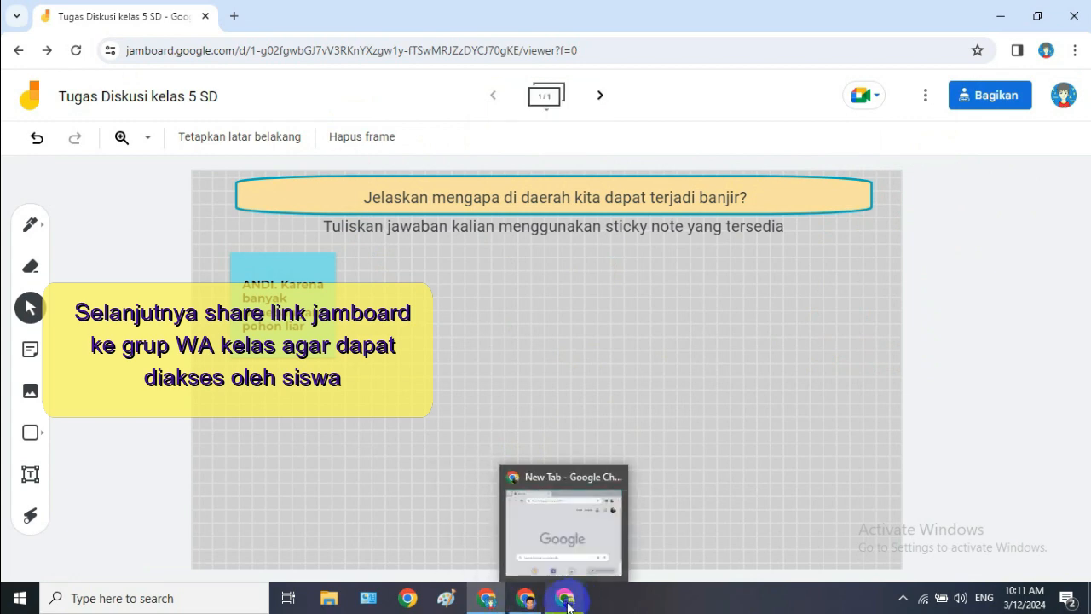
click(552, 518)
click(514, 560)
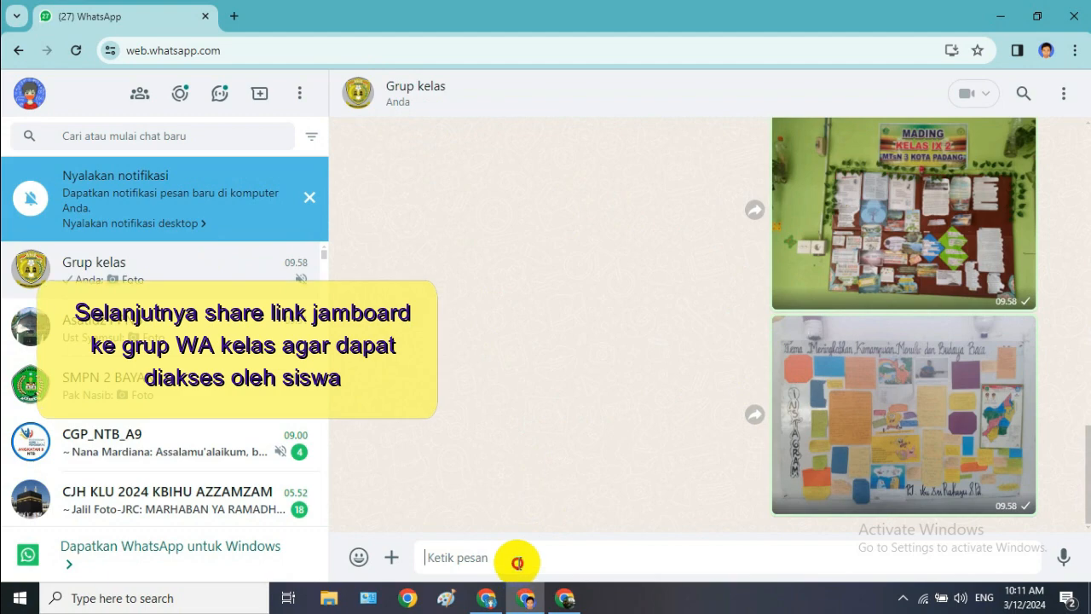
right_click(520, 555)
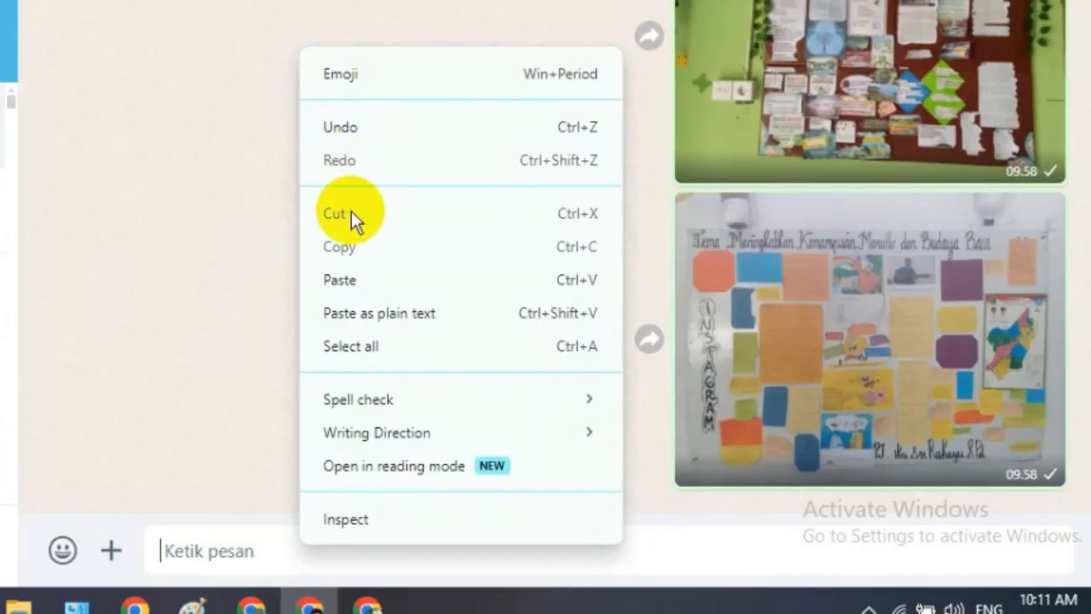
click(351, 280)
key(Return)
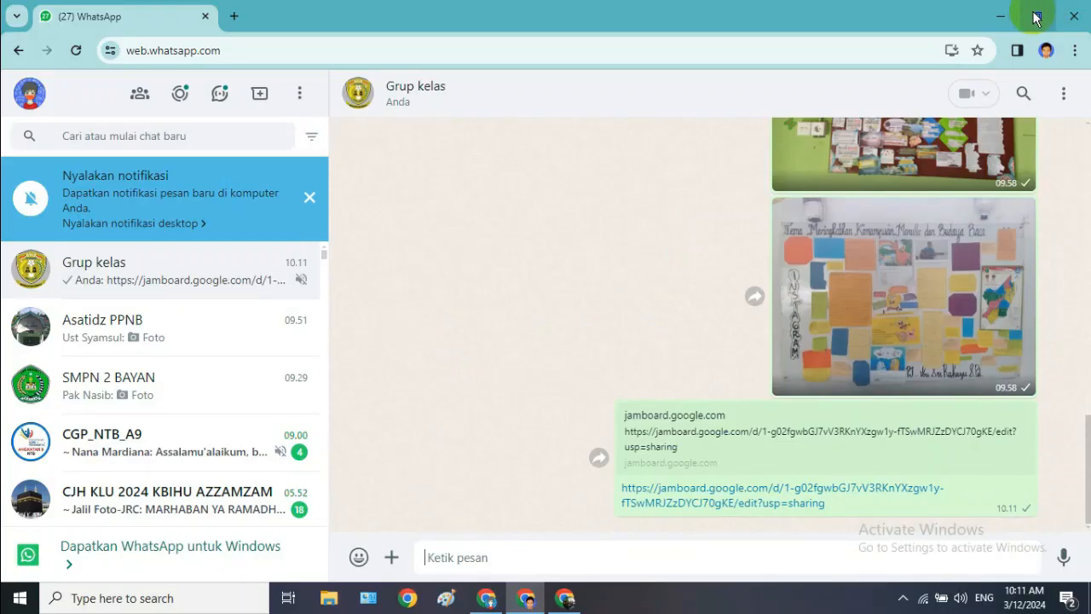
Shrink the WhatsApp window and place it beside the sticky note so that both it and the Jam can be seen
click(1034, 19)
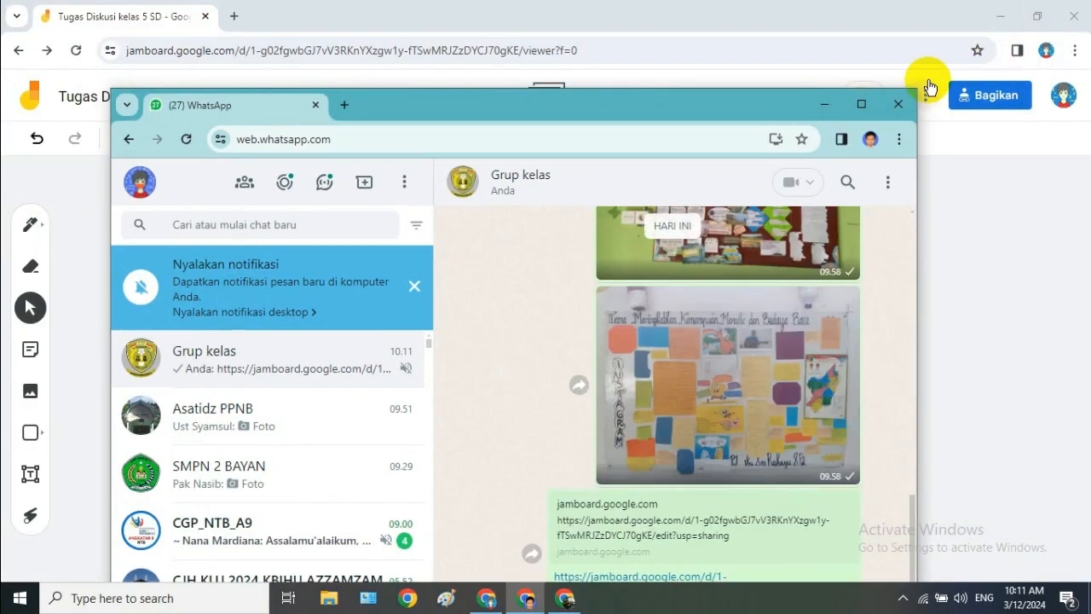
drag(922, 90, 666, 280)
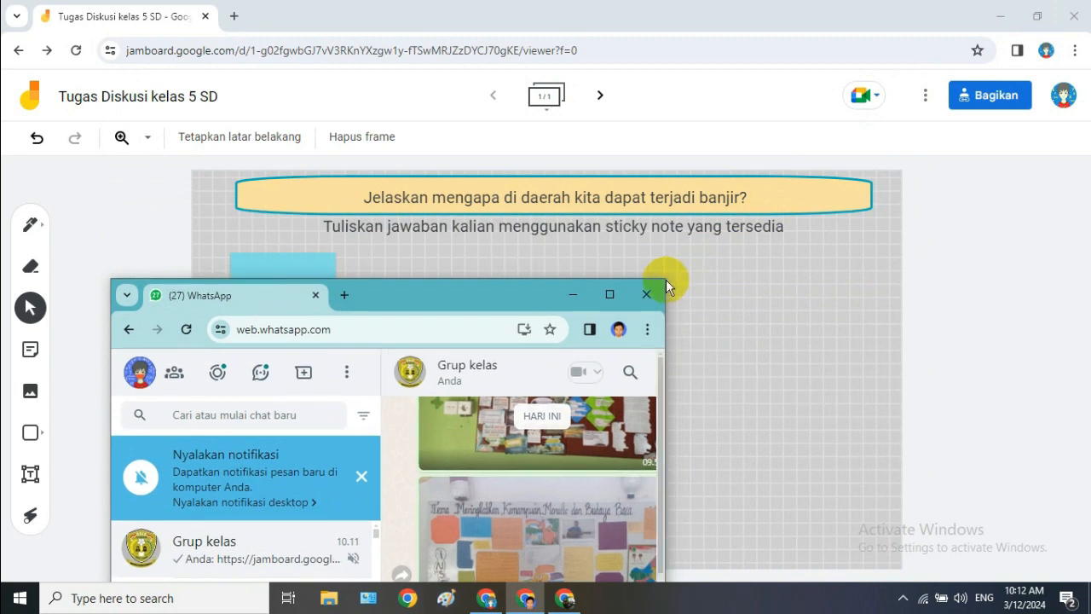
drag(494, 290, 915, 164)
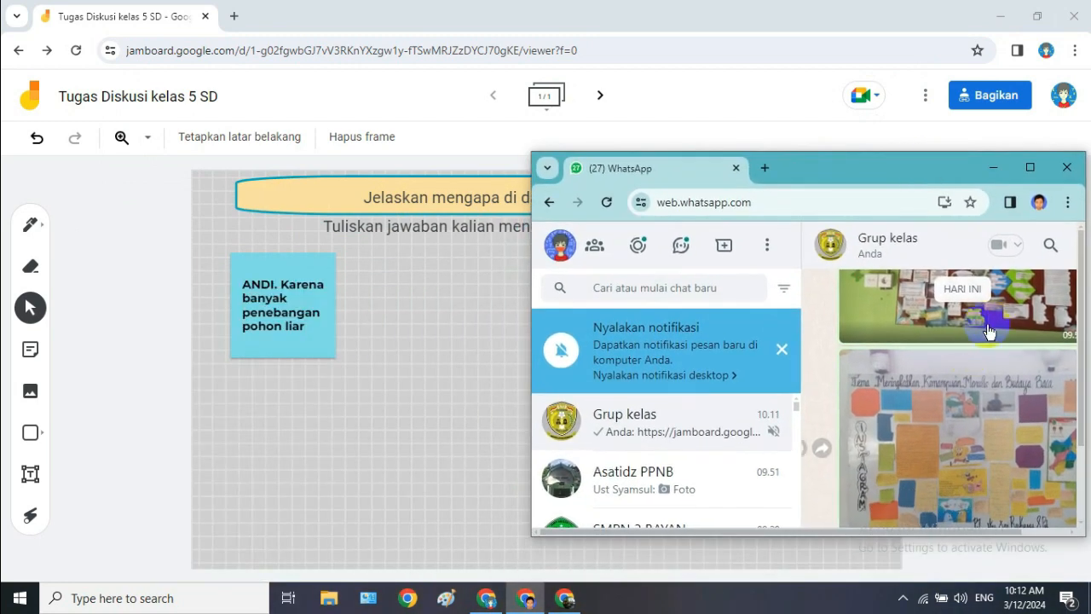
Open the Jam in the student's browser window from the link sent in the "Grup kelas" chat, with that window moved slightly lower
scroll(970, 391, down, 3)
scroll(969, 391, down, 2)
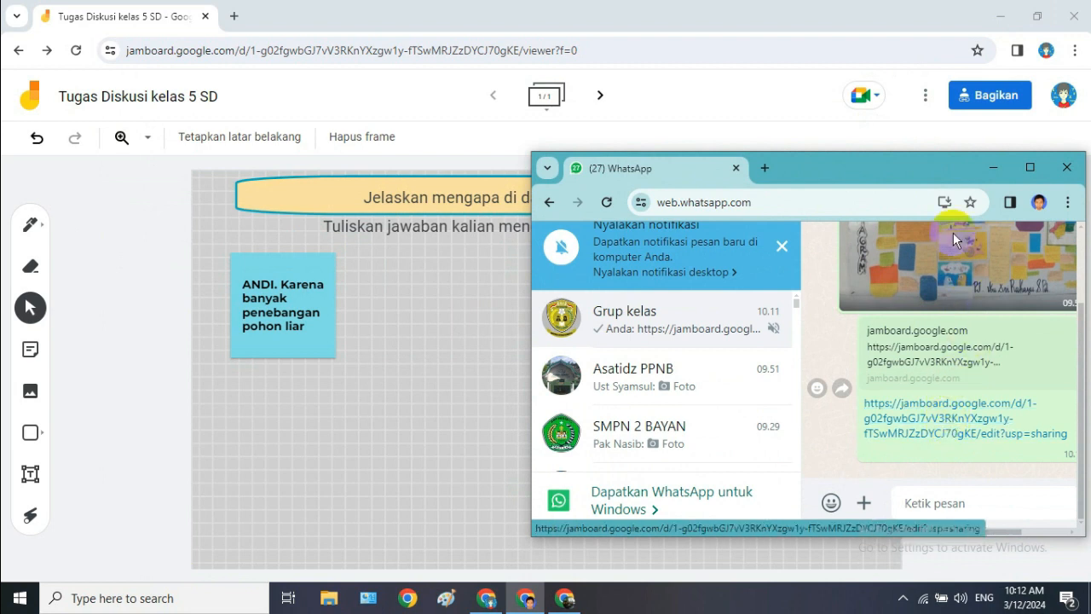
drag(910, 164, 905, 203)
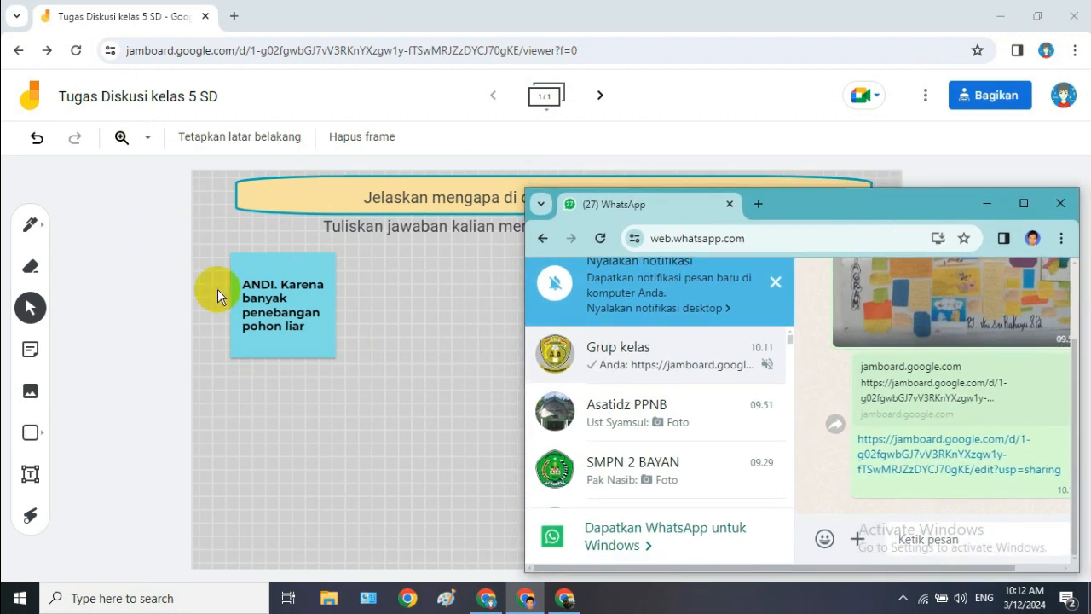
click(119, 278)
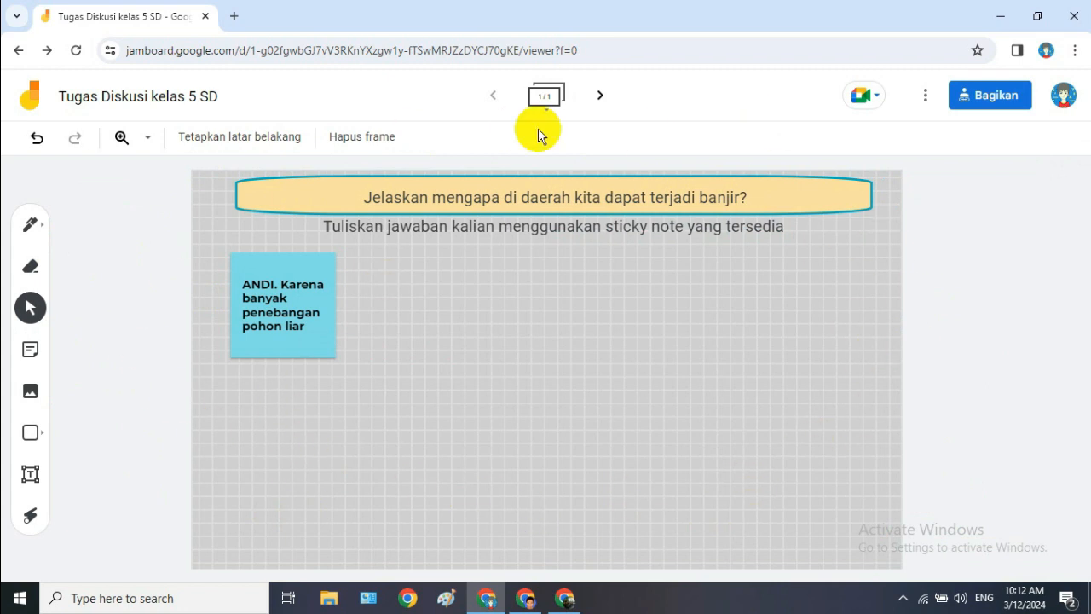
click(552, 607)
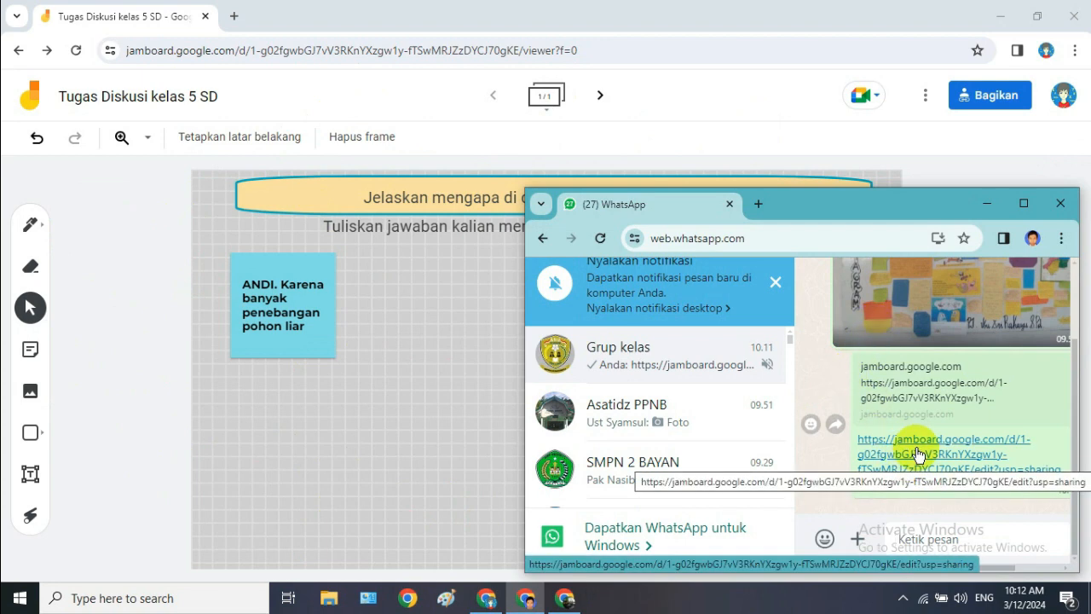
click(918, 454)
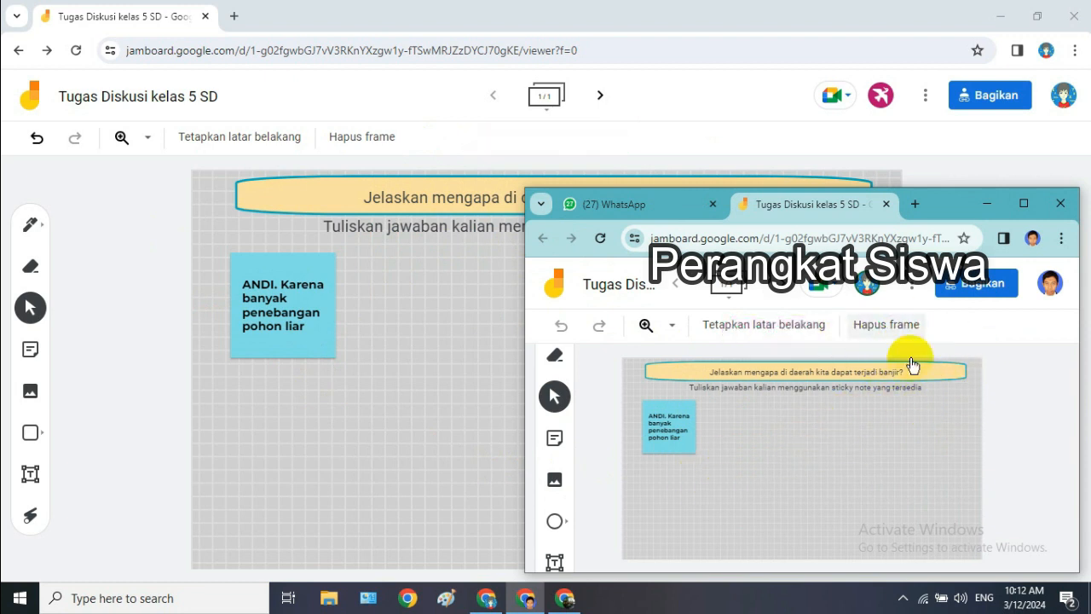
Add a yellow sticky note in the student's Jam with the student's name and "Jawaban: Karena kita membuang sampah sembarangan.", and close the note editor
click(555, 442)
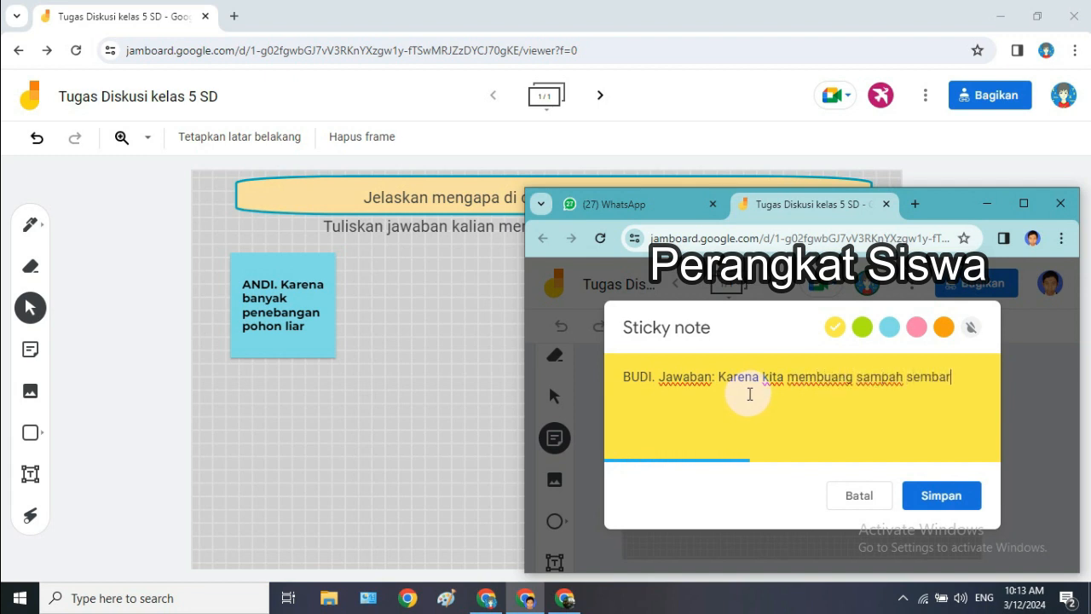
text(n.)
click(941, 496)
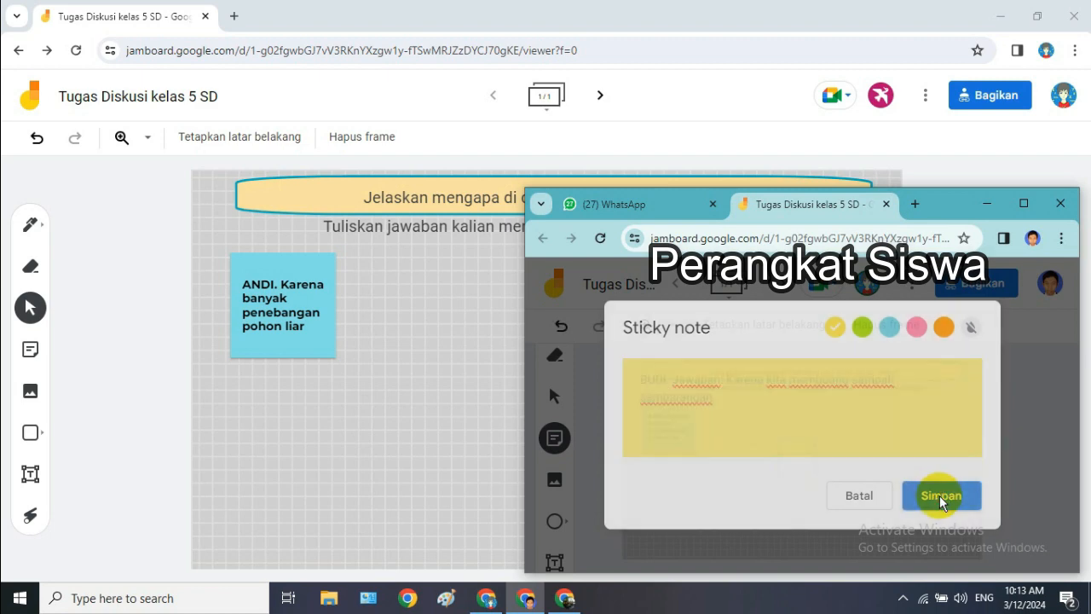
click(859, 496)
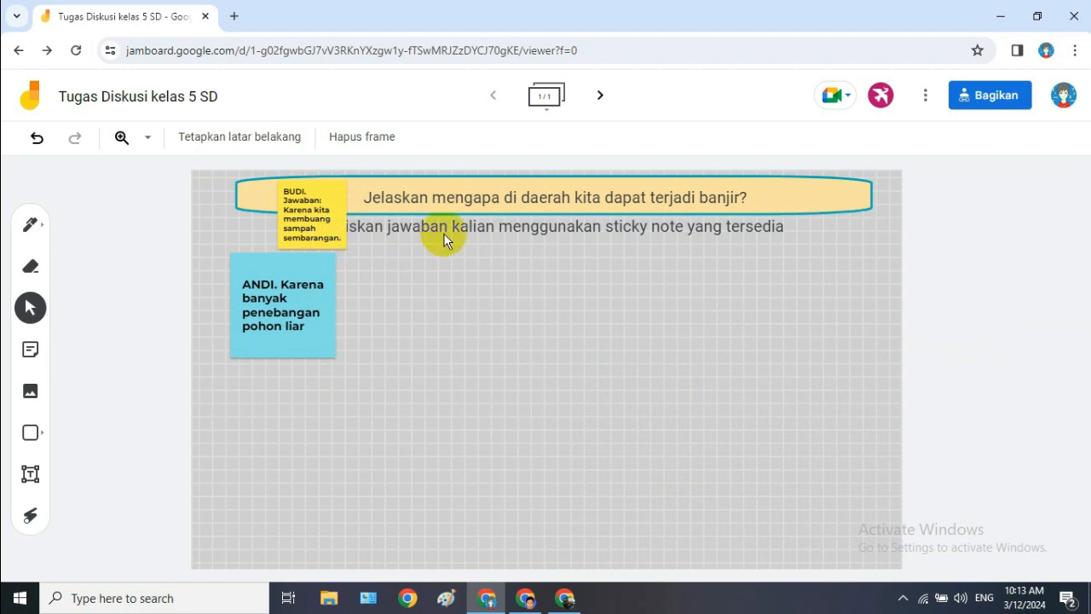
In the teacher's Jam, enlarge the yellow sticky note to slightly bigger than the blue note and place it just right of it
drag(316, 216, 470, 370)
mouse_move(414, 316)
mouse_down()
mouse_move(485, 314)
mouse_move(332, 418)
mouse_move(384, 395)
mouse_move(403, 303)
mouse_move(411, 306)
mouse_up()
Switch to the second student's browser window and load the copied Jam link there
click(559, 600)
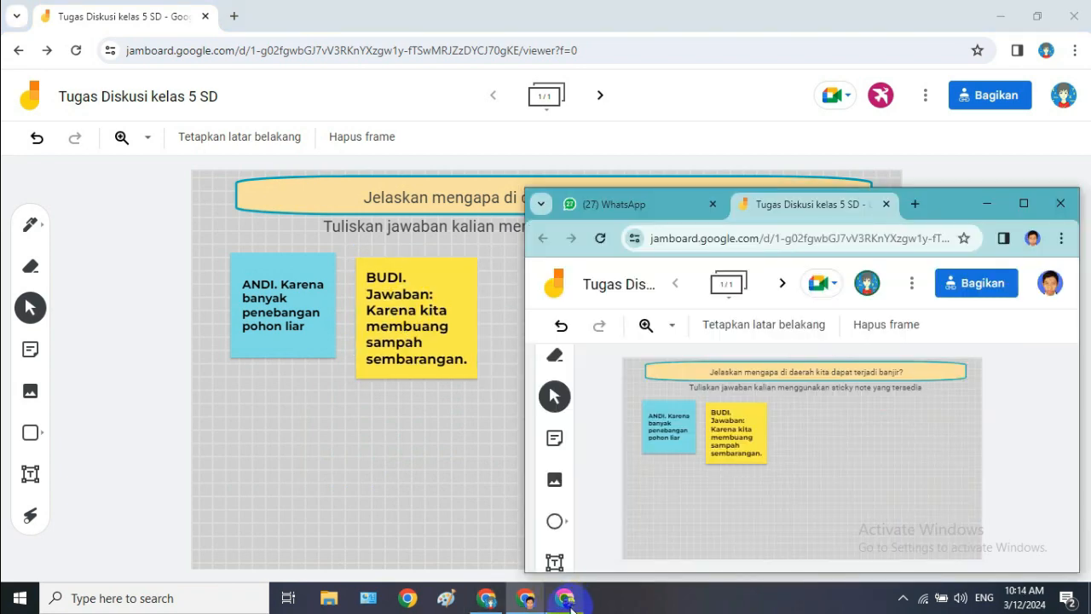
click(559, 545)
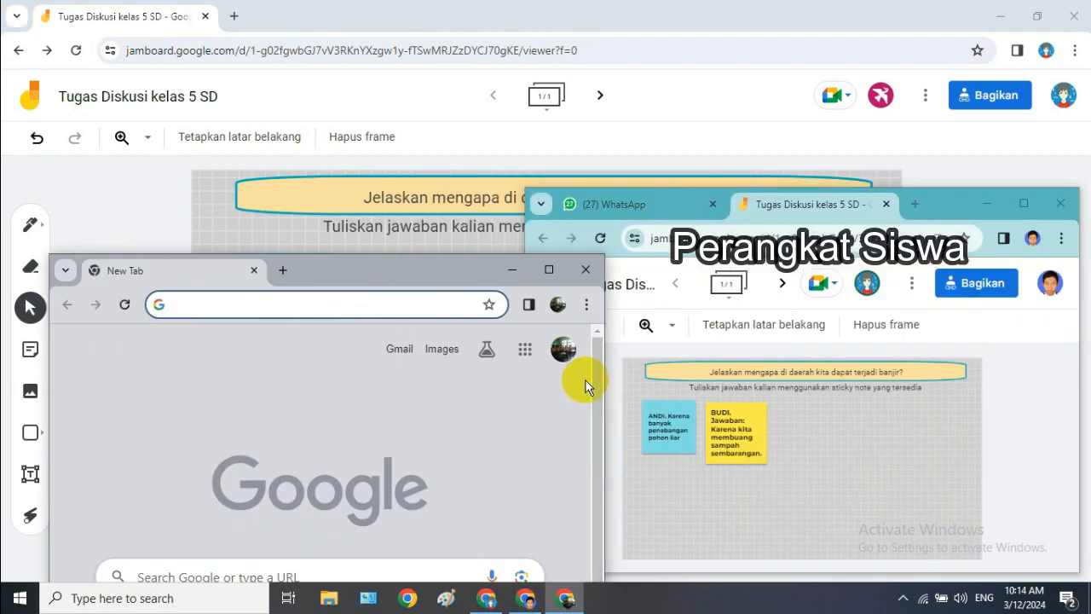
key(ctrl+v)
key(Return)
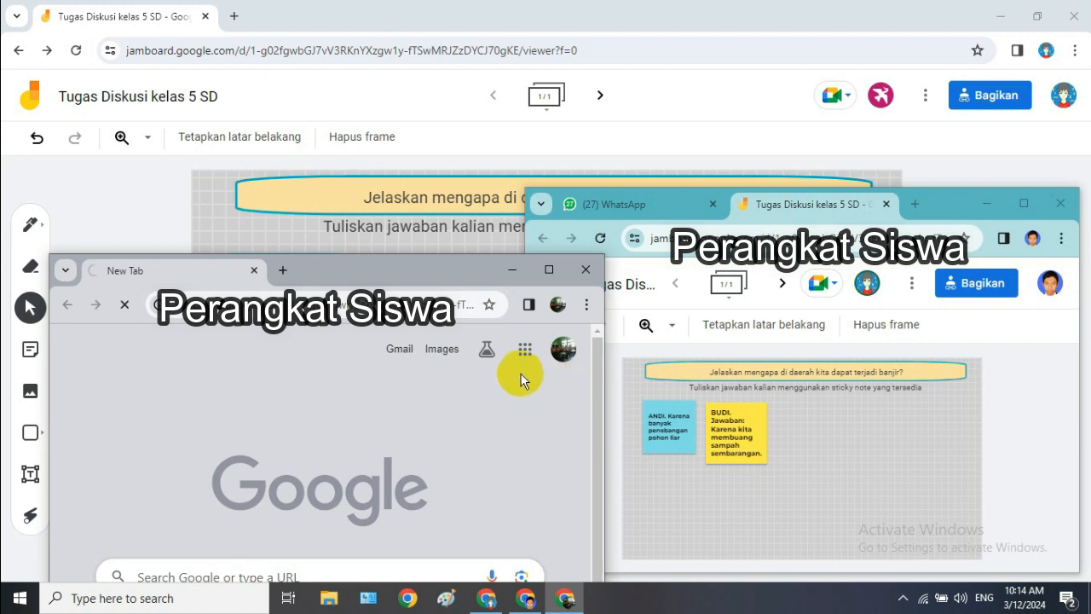